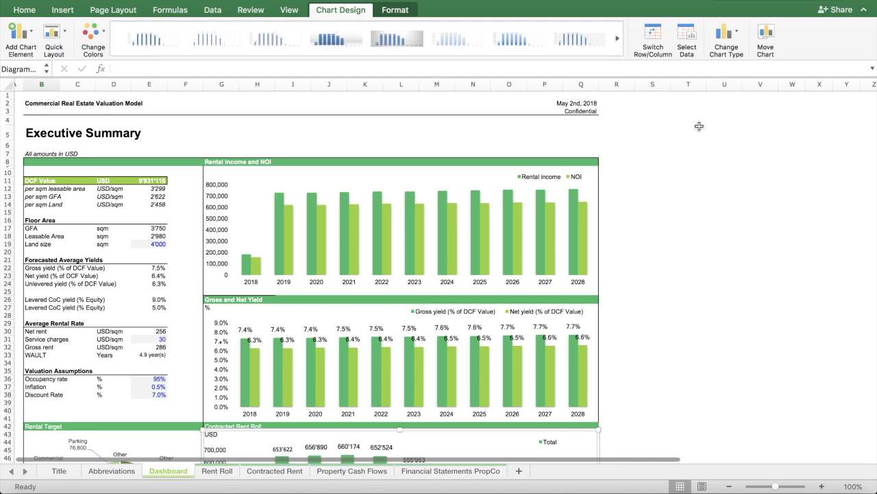
# Step: Look over the workbook's Title sheet and open the Abbreviations sheet
pyautogui.moveTo(292, 256)
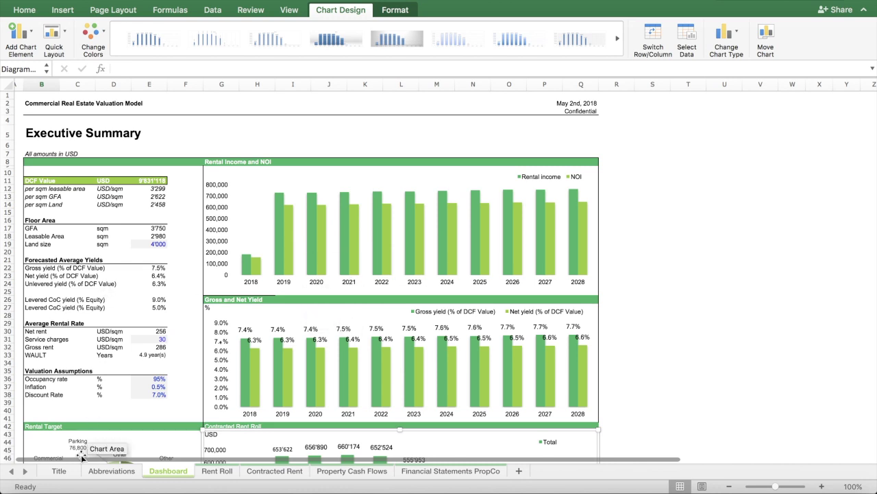
pyautogui.click(61, 471)
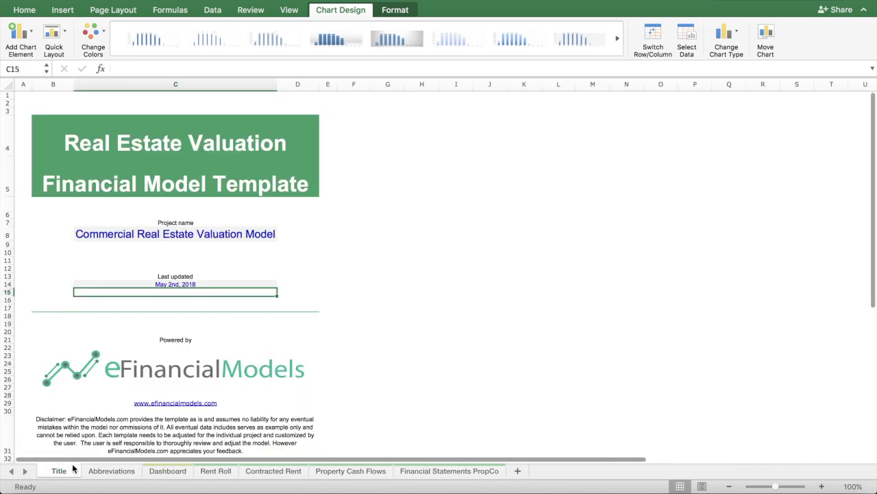
pyautogui.click(111, 471)
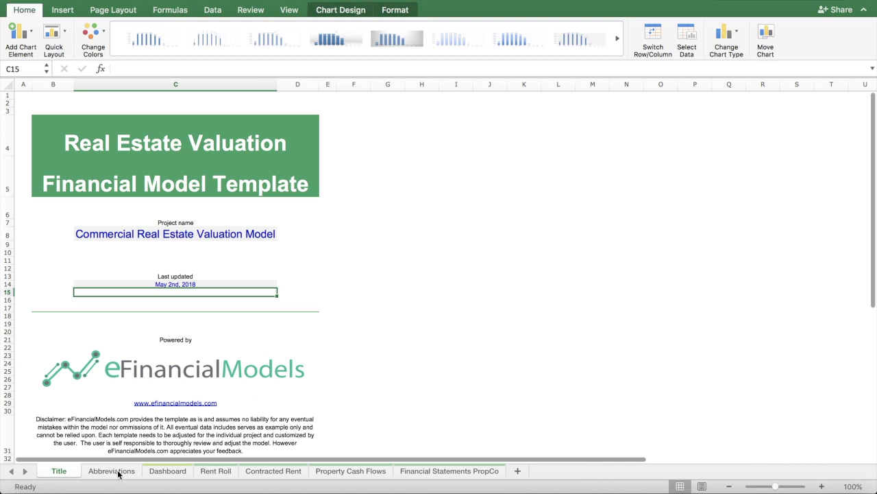
# Step: Review the Dashboard's Executive Summary, from its income, yield, rental target and contracted rent charts to the yearly figures table
pyautogui.click(169, 471)
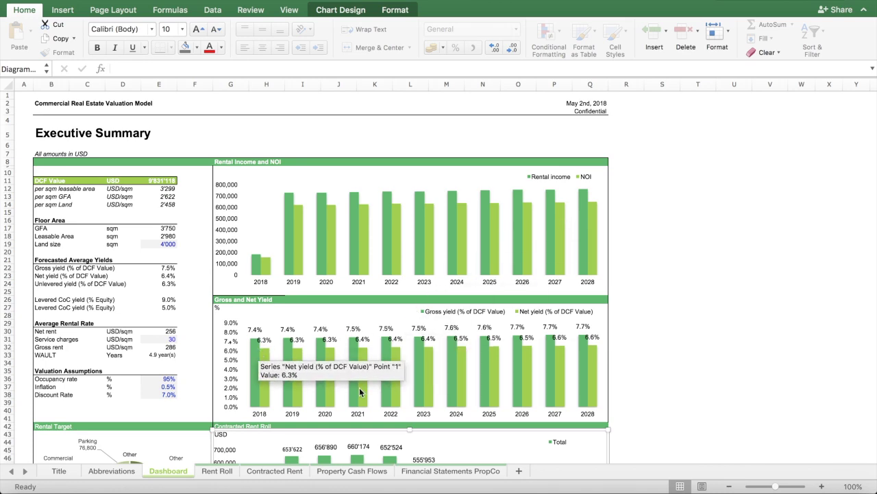
pyautogui.scroll(-9, 468, 377)
pyautogui.scroll(2, 468, 377)
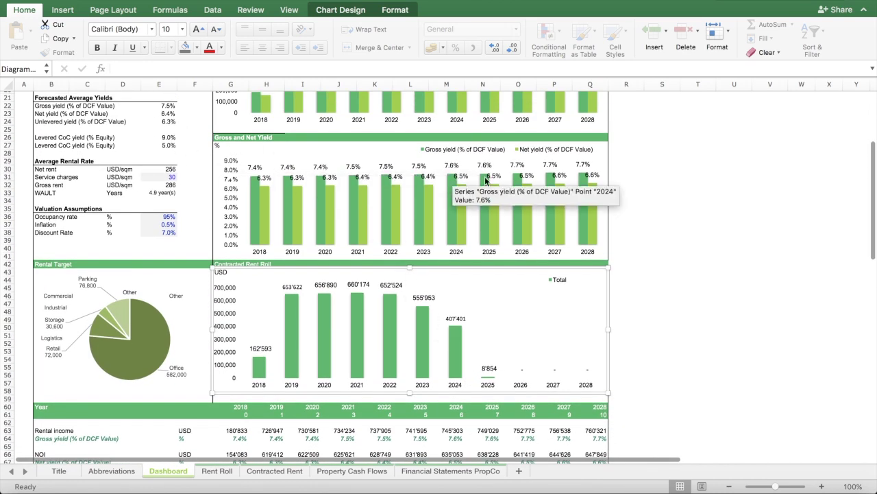
pyautogui.click(137, 266)
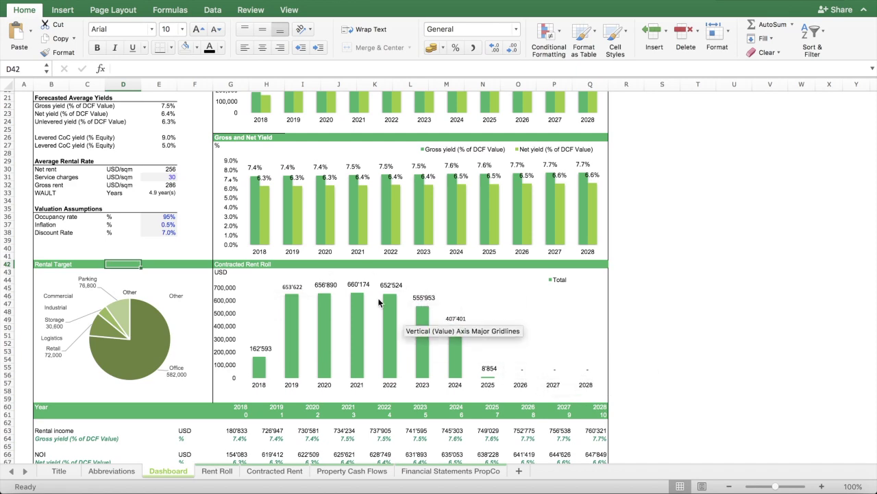
pyautogui.scroll(-8, 481, 364)
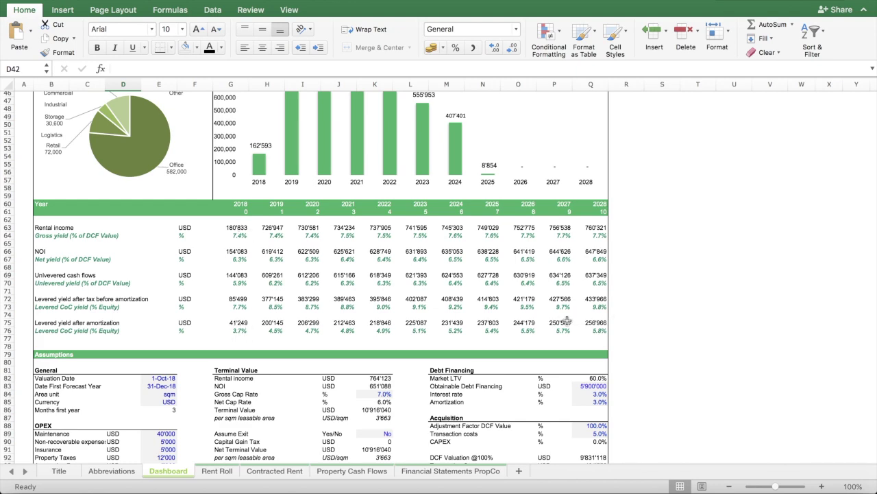
# Step: Examine the Dashboard's Assumptions section, covering OPEX, CAPEX, terminal value, book values, debt financing and rent by area
pyautogui.scroll(-7, 480, 307)
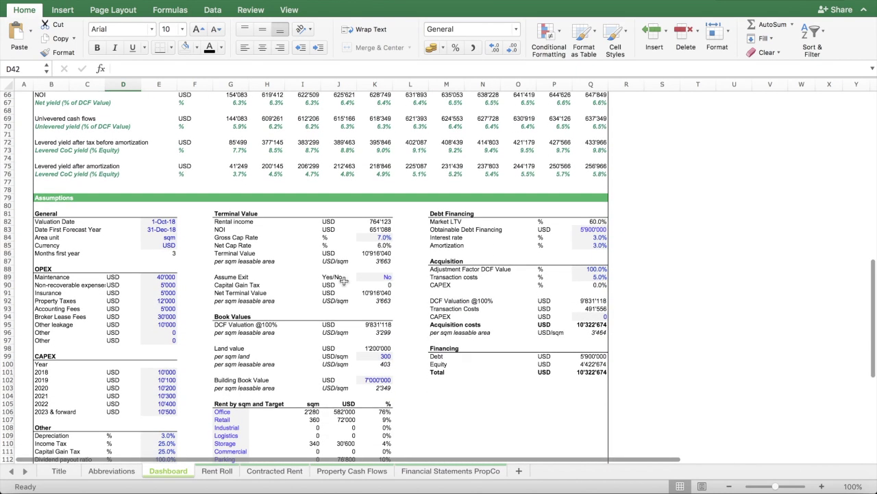
pyautogui.scroll(-3, 167, 209)
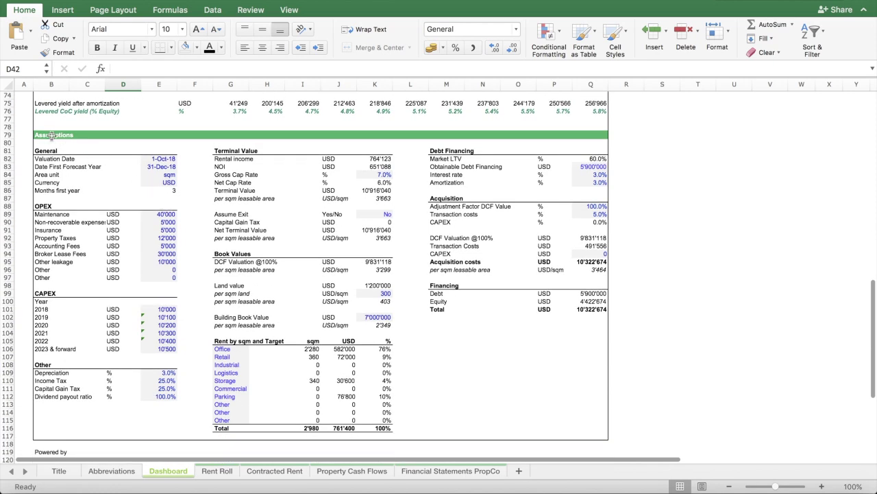
pyautogui.hscroll(1, 168, 174)
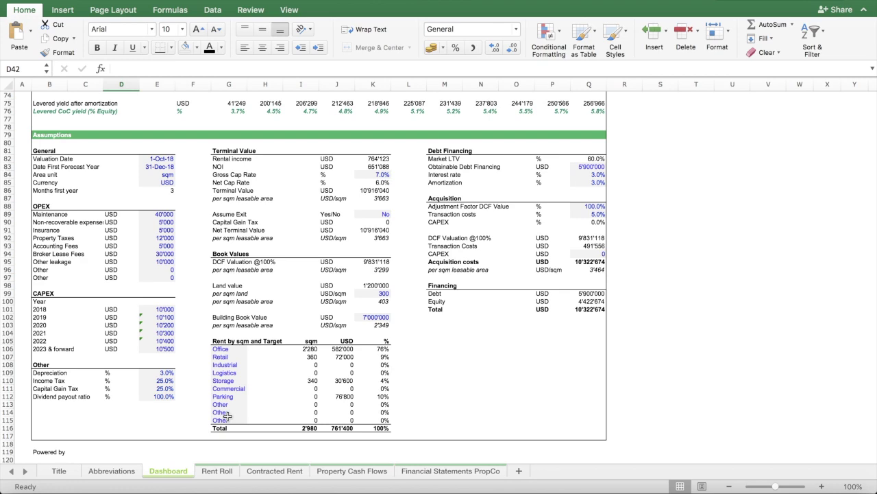
pyautogui.scroll(20, 235, 260)
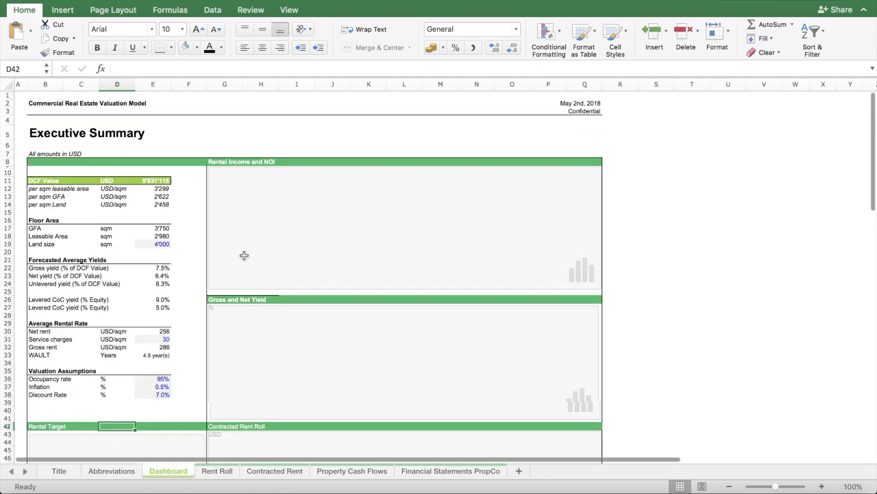
# Step: Open the Rent Roll sheet and examine the tenant list with its types and floors, down to the parking and total rows
pyautogui.click(217, 471)
pyautogui.scroll(5, 230, 285)
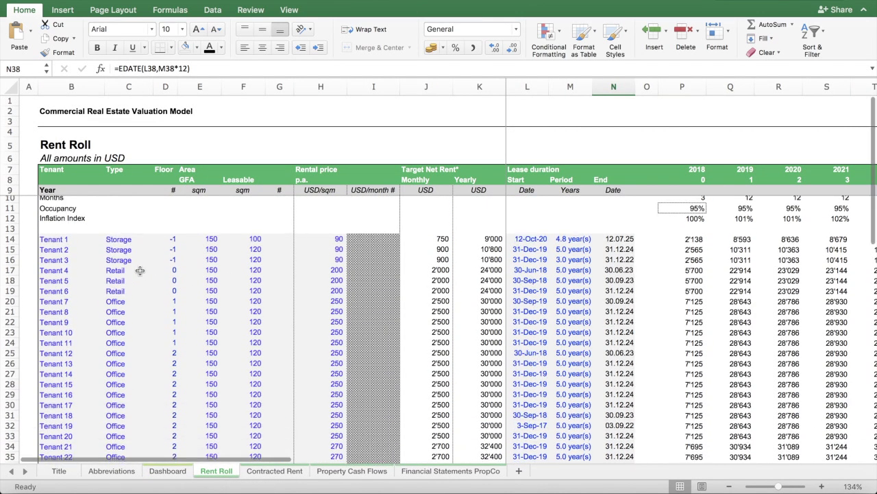
pyautogui.scroll(-5, 231, 272)
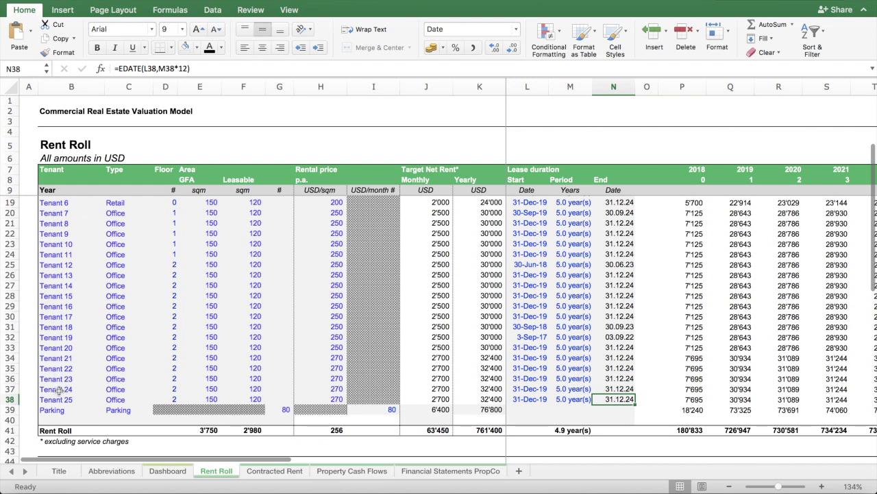
pyautogui.scroll(2, 123, 343)
pyautogui.scroll(3, 132, 322)
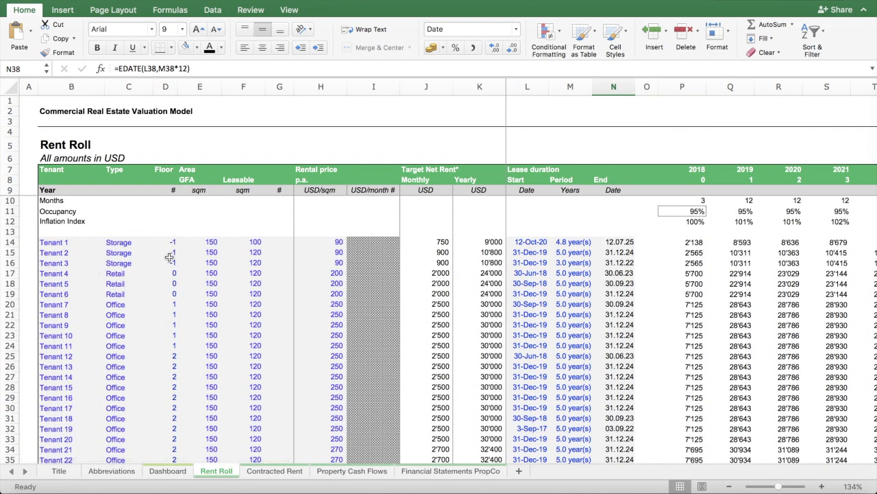
pyautogui.scroll(-1, 163, 277)
pyautogui.scroll(-5, 163, 278)
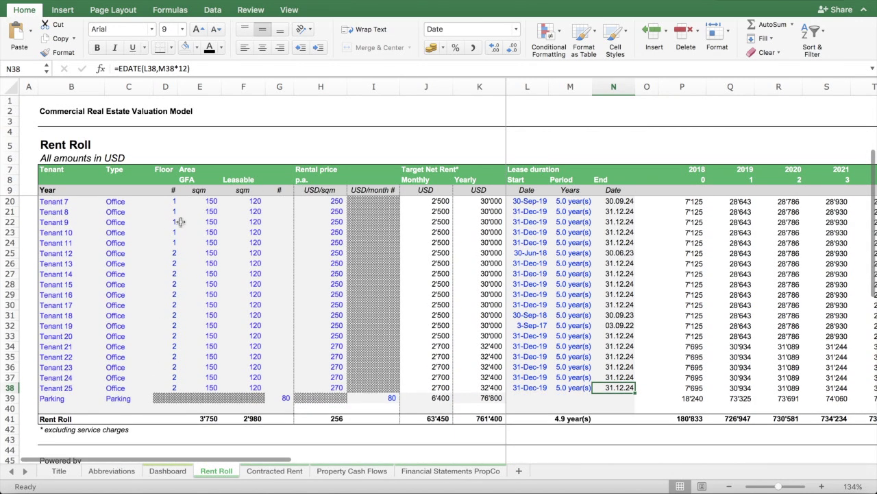
pyautogui.scroll(5, 180, 224)
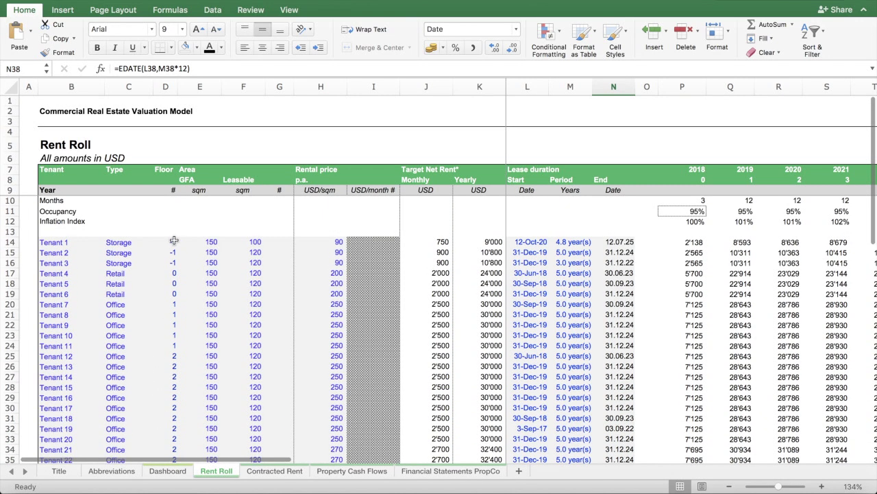
# Step: Inspect Tenant 1's leasable area and rental price per sqm in the Rent Roll, and compare the other tenants' entries
pyautogui.click(254, 242)
pyautogui.scroll(-2, 255, 275)
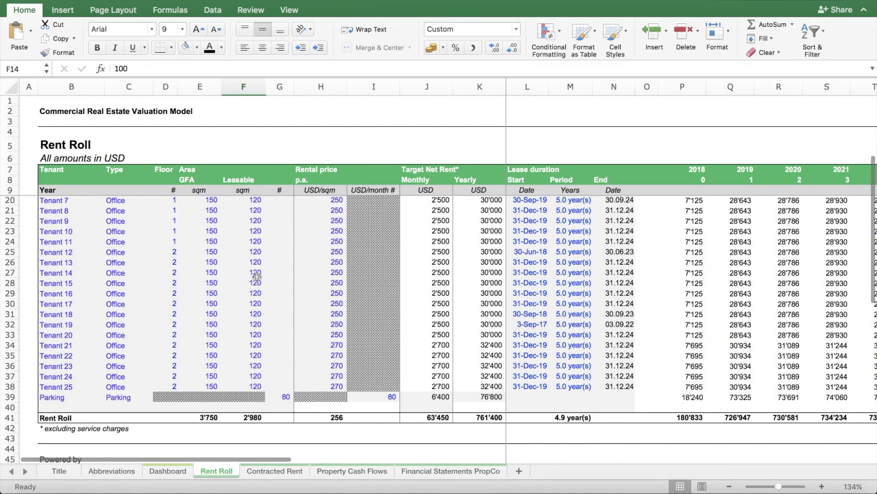
pyautogui.scroll(3, 329, 288)
pyautogui.click(335, 240)
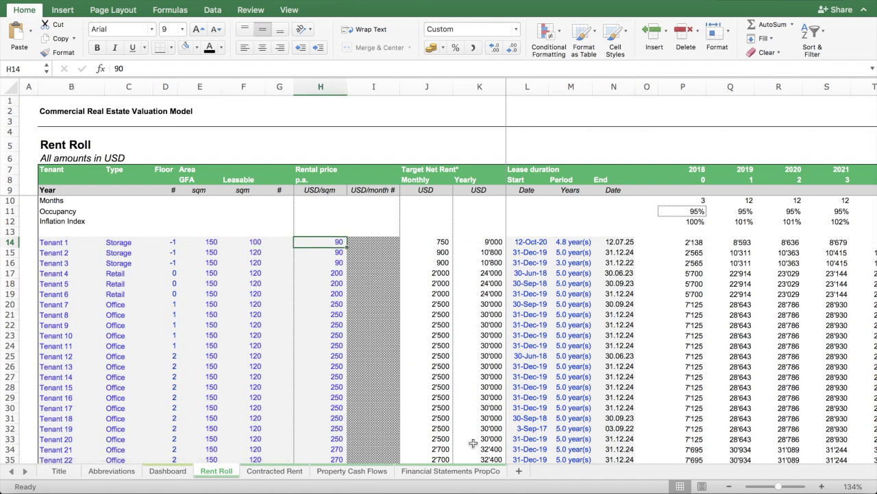
pyautogui.scroll(-2, 670, 303)
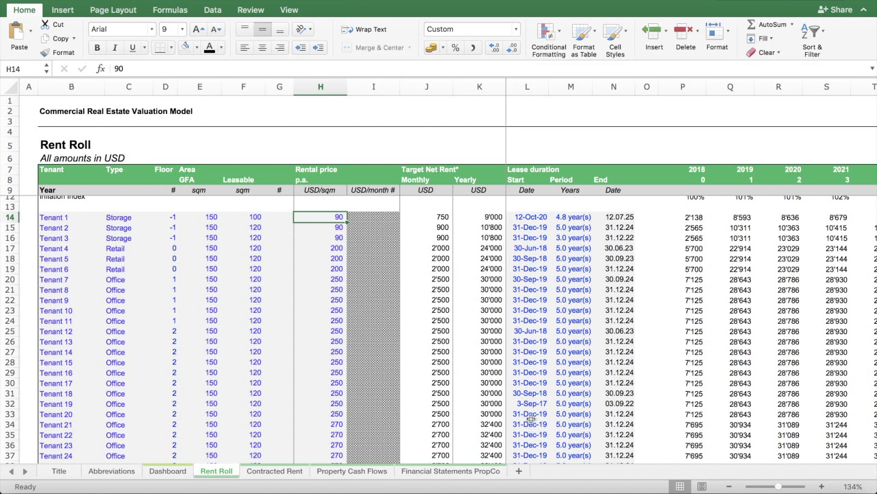
# Step: Inspect the lease start and period entries in the Rent Roll and the formula behind Tenant 1's lease end date
pyautogui.click(515, 268)
pyautogui.click(568, 240)
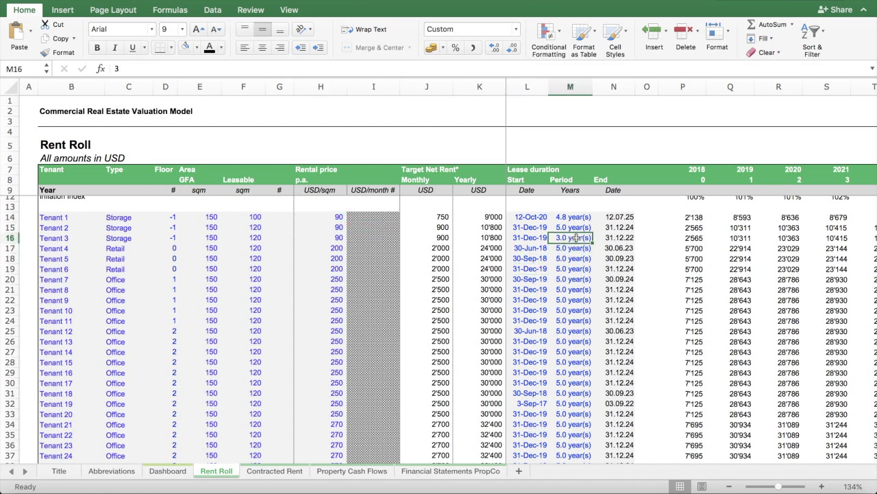
pyautogui.click(630, 216)
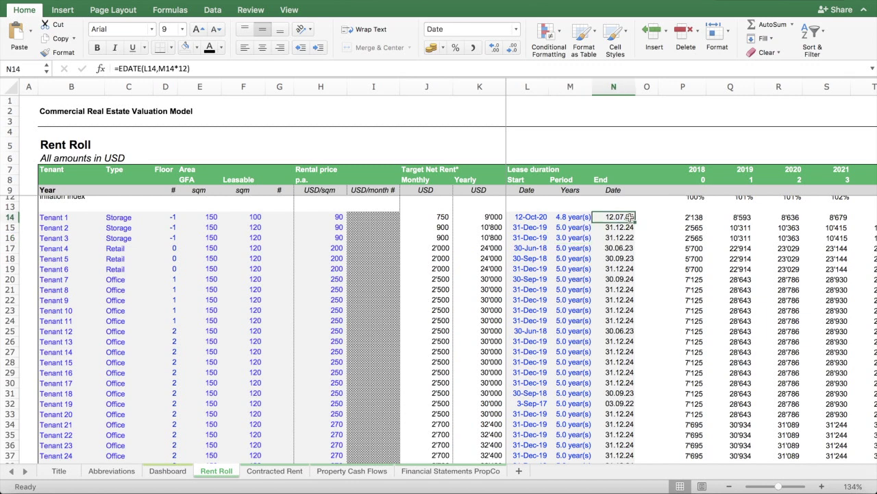
pyautogui.scroll(-10, 618, 417)
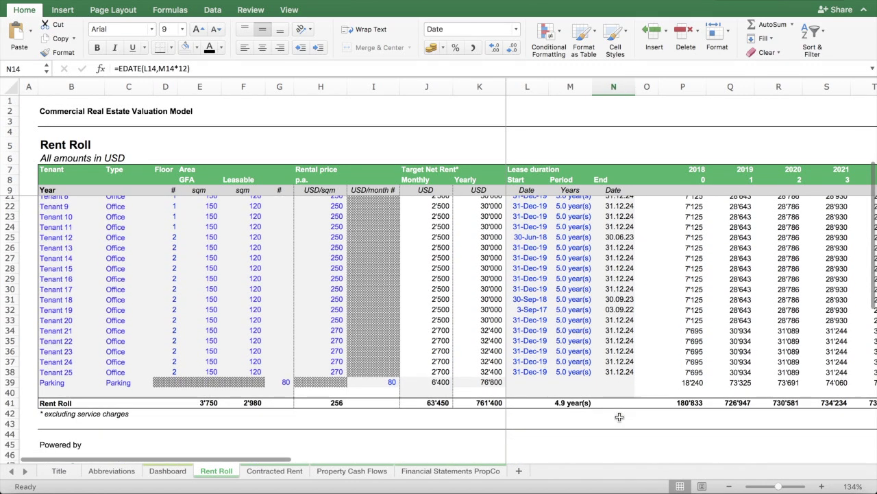
pyautogui.scroll(11, 611, 333)
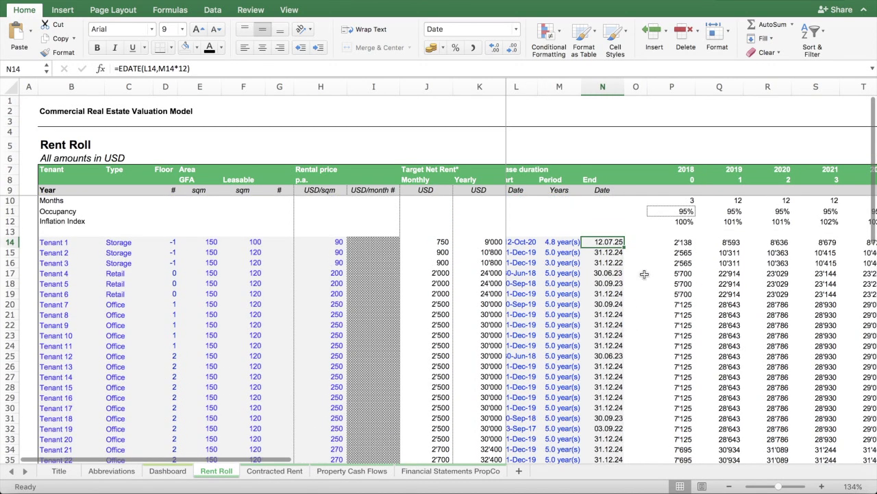
# Step: Examine the Rent Roll's yearly rent projections from 2018 to the terminal value, including the formula for Tenant 1's 2018 rent
pyautogui.hscroll(2, 644, 265)
pyautogui.hscroll(1, 626, 262)
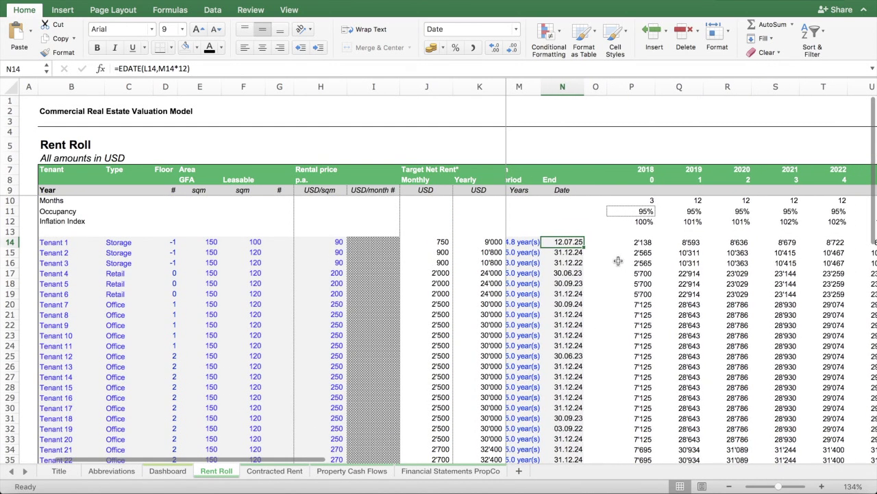
pyautogui.hscroll(2, 618, 261)
pyautogui.scroll(-2, 596, 248)
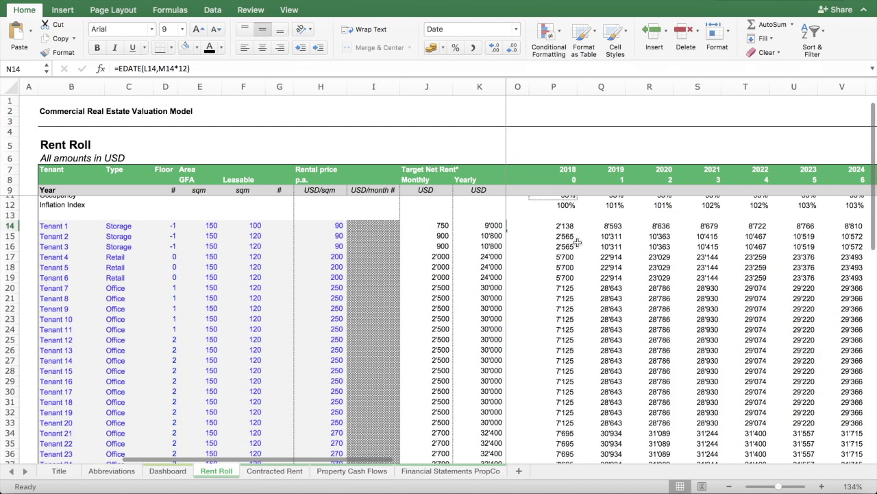
pyautogui.hscroll(-3, 592, 246)
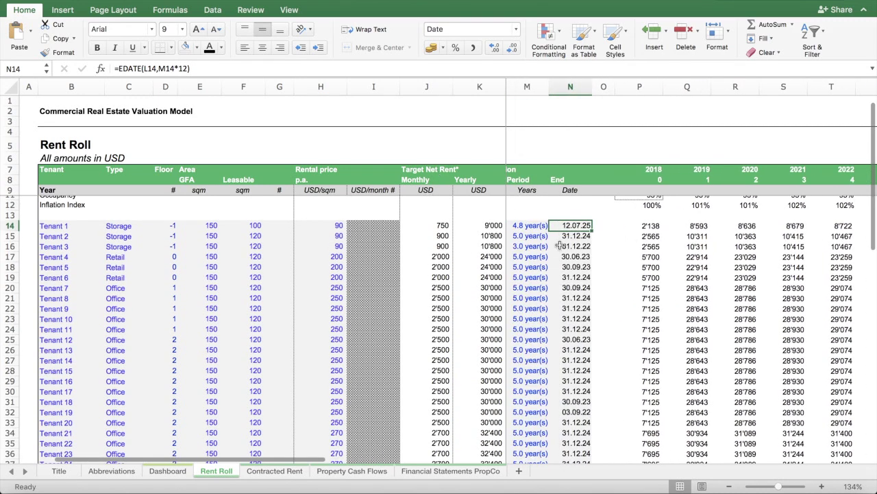
pyautogui.hscroll(2, 671, 232)
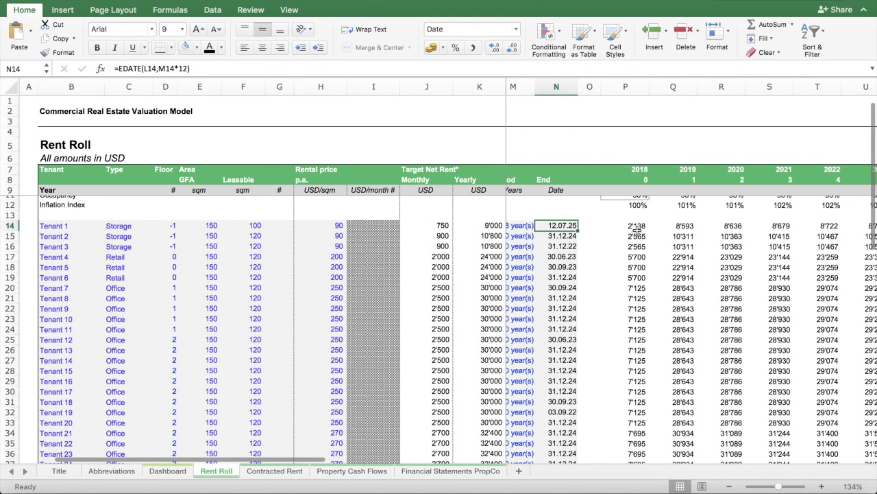
pyautogui.click(638, 228)
pyautogui.hscroll(5, 655, 277)
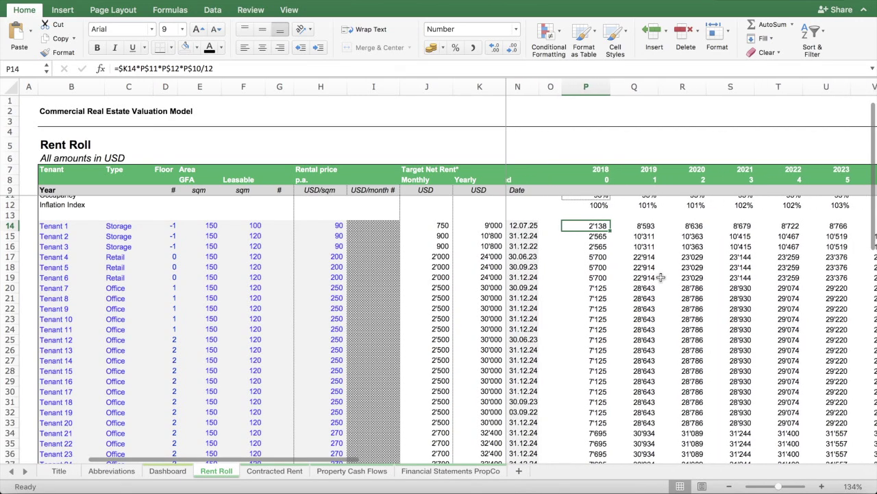
pyautogui.hscroll(5, 655, 277)
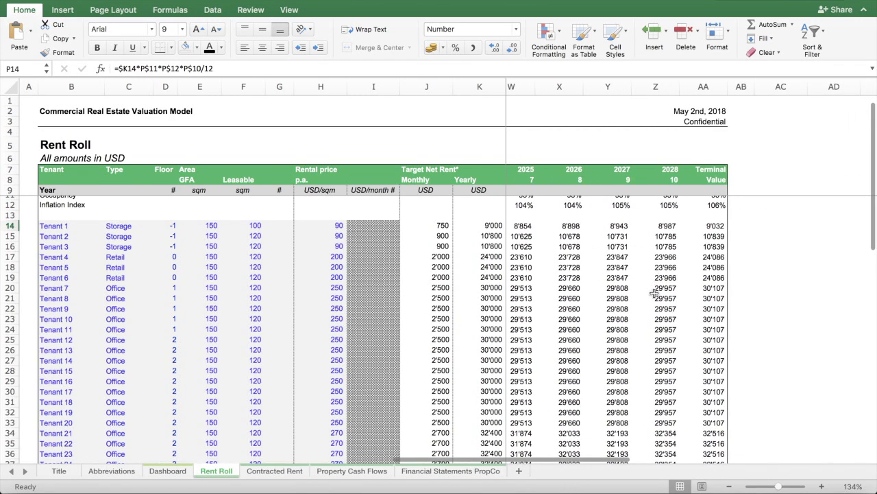
# Step: Inspect the Rent Roll's yearly totals in row 41, including the 2018 and 2024 sums
pyautogui.scroll(-2, 673, 296)
pyautogui.hscroll(-5, 677, 295)
pyautogui.scroll(-5, 677, 295)
pyautogui.scroll(3, 679, 295)
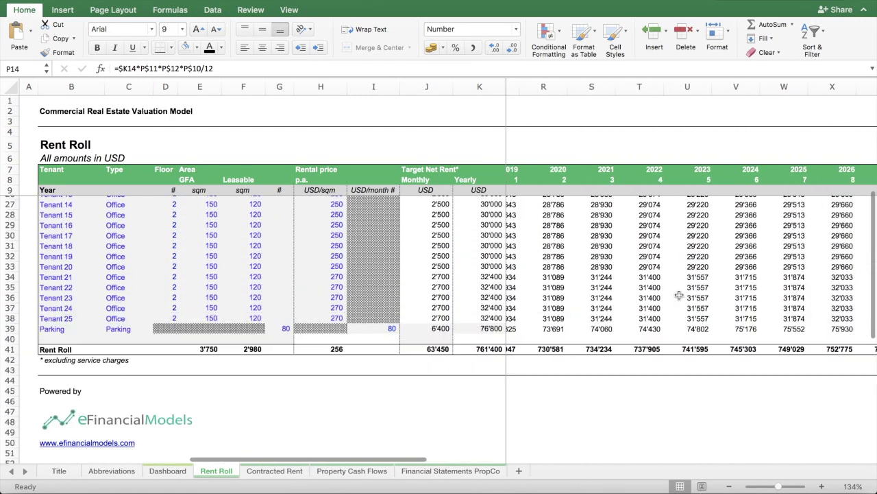
pyautogui.hscroll(-3, 679, 295)
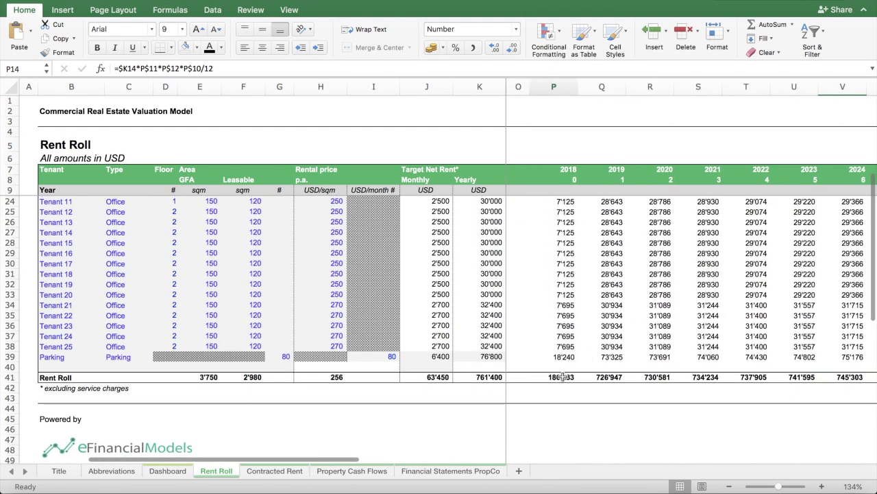
pyautogui.click(558, 377)
pyautogui.click(847, 376)
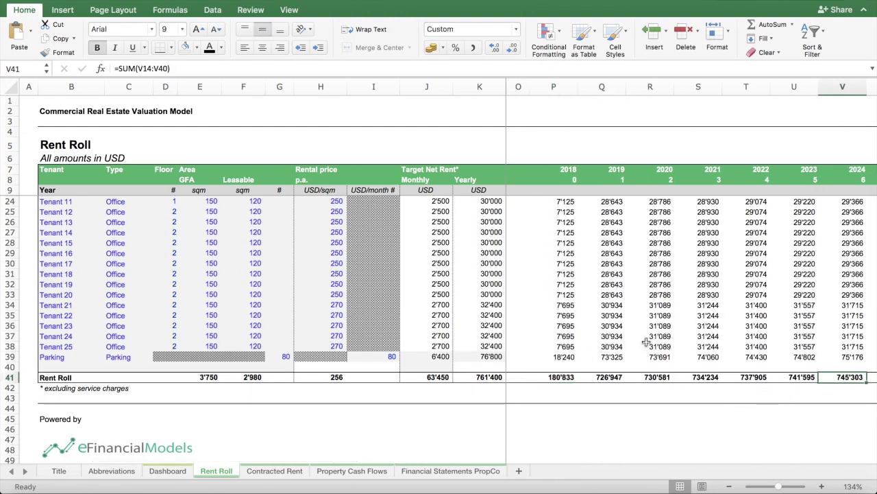
# Step: View the Contracted Rent sheet and inspect the Dashboard's WAULT cell E33 for its source reference
pyautogui.click(274, 471)
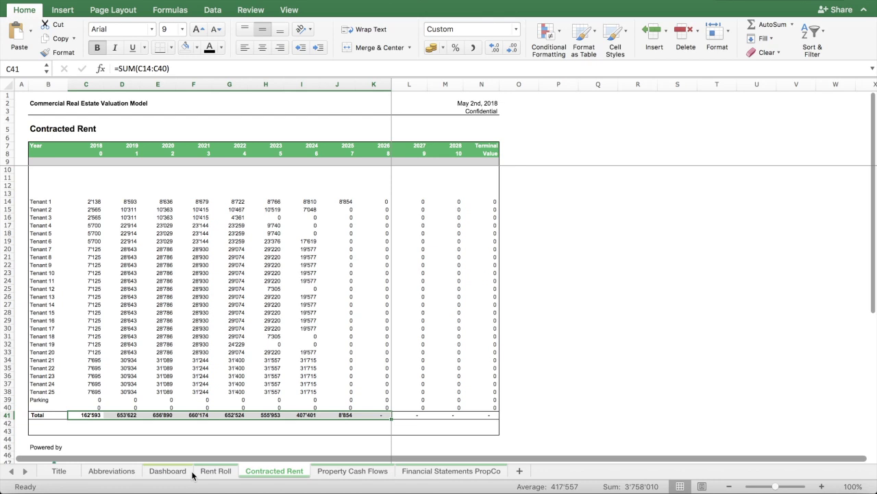
pyautogui.click(173, 471)
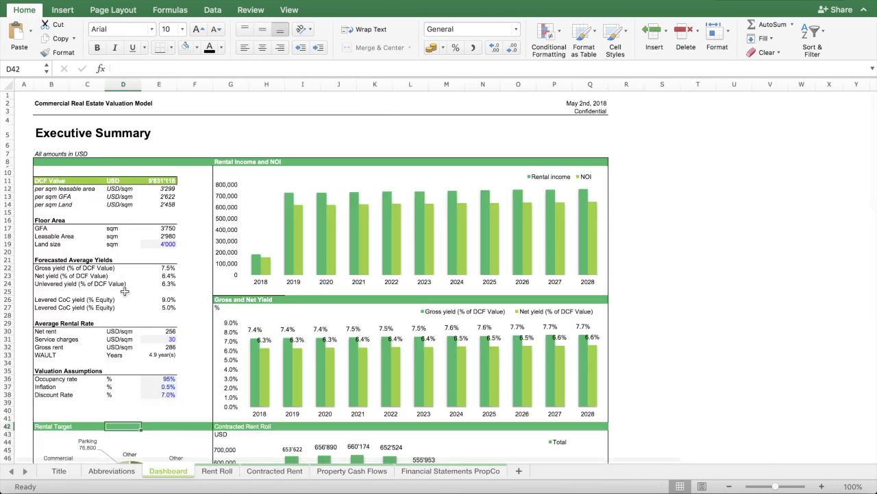
pyautogui.click(45, 354)
pyautogui.click(157, 355)
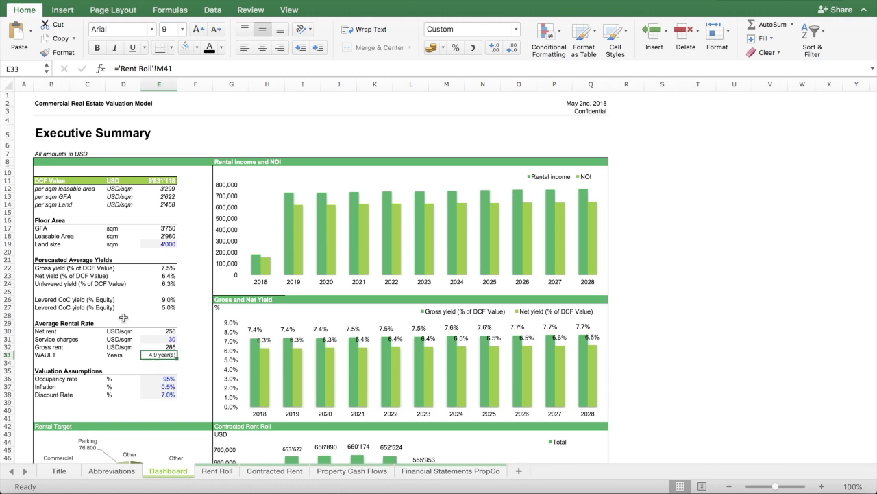
# Step: Open the Property Cash Flows sheet and examine the income section in rows 14 to 16 of the DCF Valuation Analysis
pyautogui.click(338, 471)
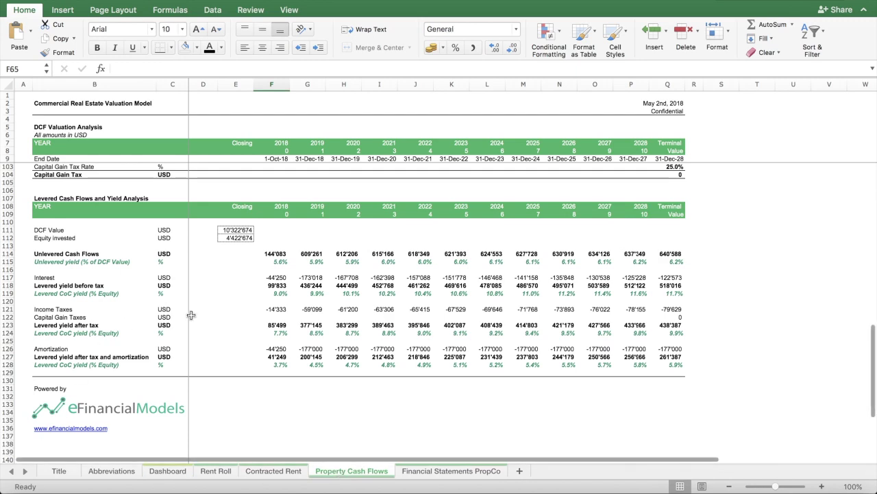
pyautogui.scroll(15, 222, 318)
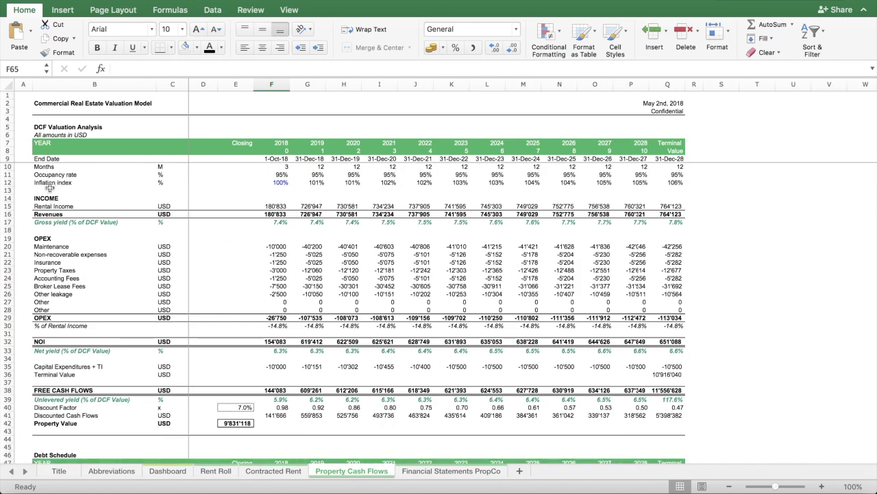
pyautogui.moveTo(9, 198); pyautogui.dragTo(10, 213)
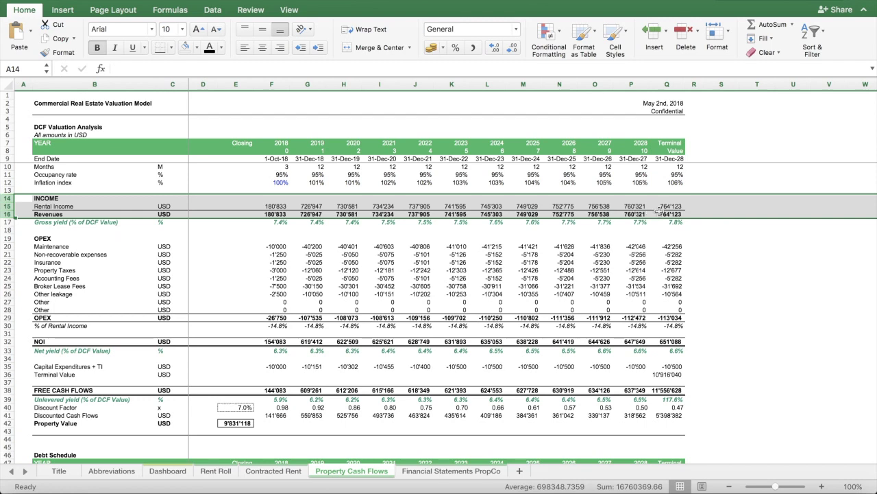
# Step: Inspect the OPEX line items, including the source references of Maintenance, Non-recoverable expenses and Property Taxes
pyautogui.click(50, 238)
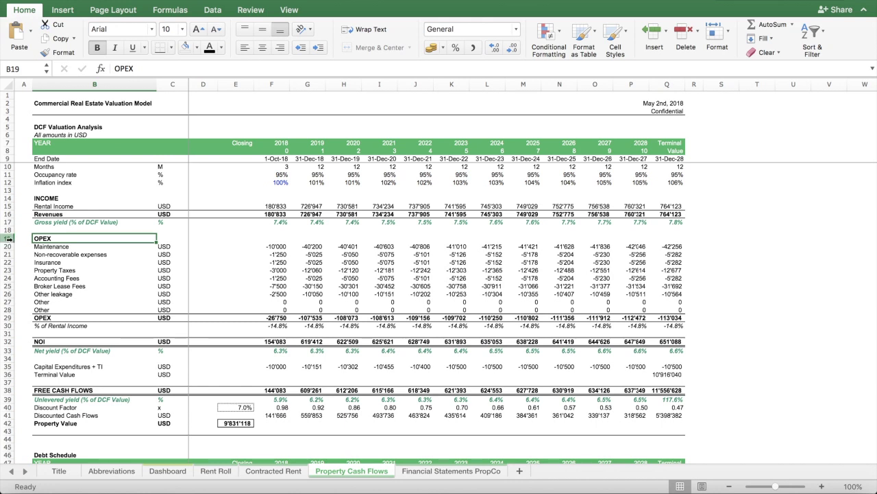
pyautogui.click(52, 248)
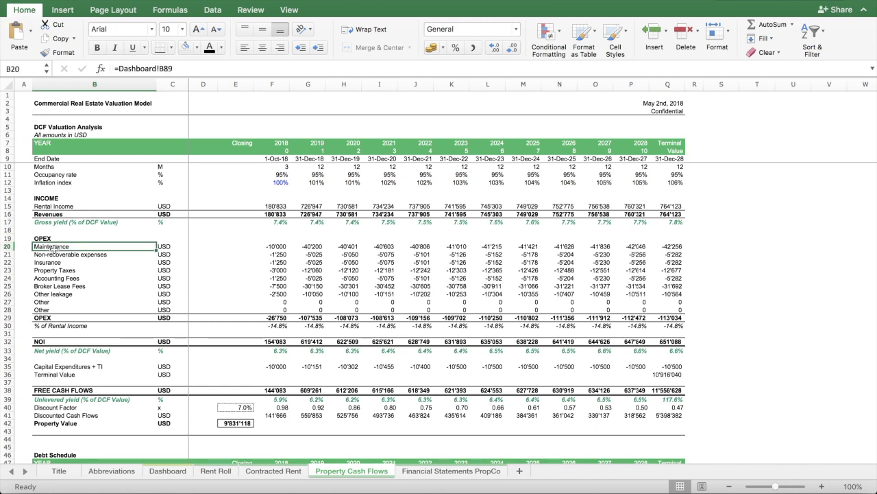
pyautogui.click(65, 255)
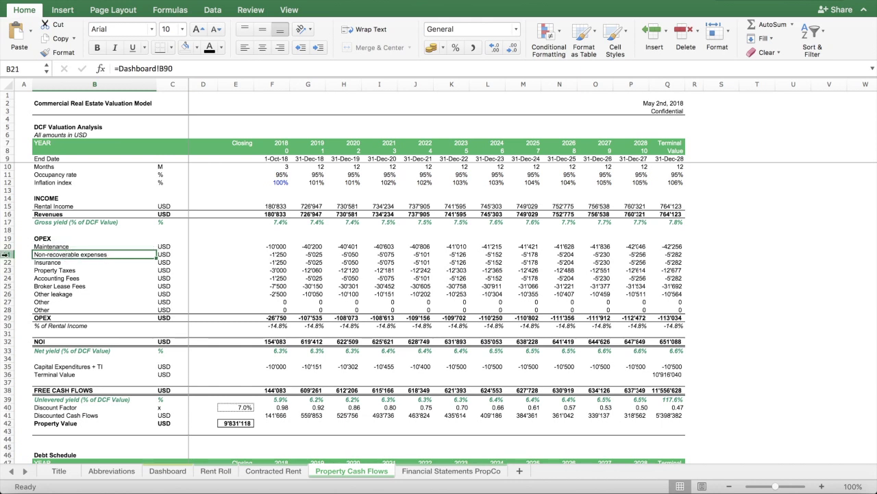
pyautogui.click(41, 247)
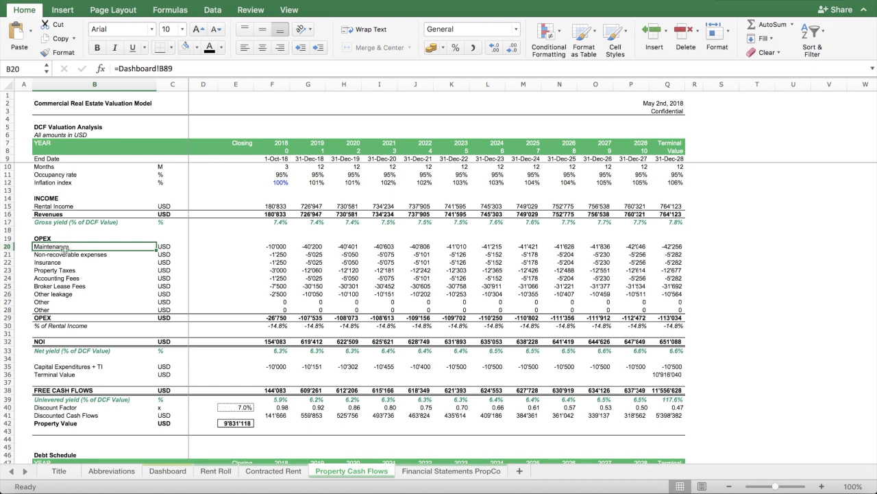
pyautogui.click(63, 263)
pyautogui.click(65, 270)
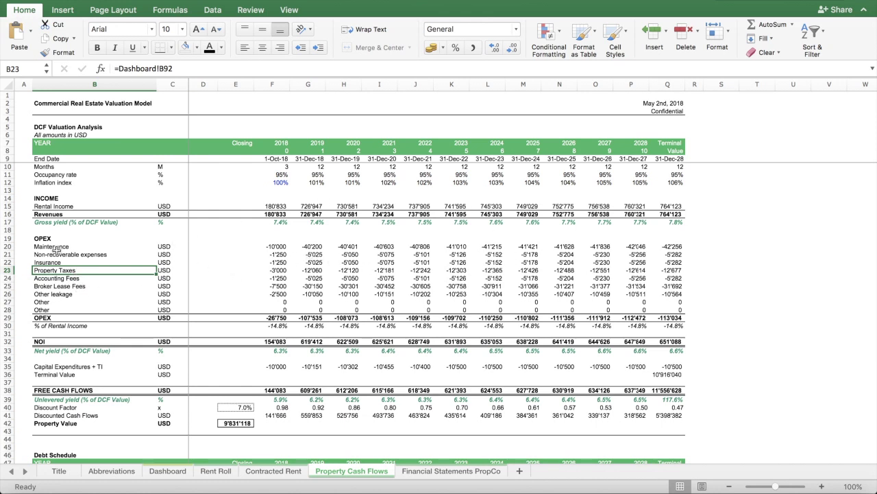
# Step: View the OPEX inputs in the Dashboard's Assumptions section
pyautogui.click(167, 471)
pyautogui.scroll(-20, 511, 374)
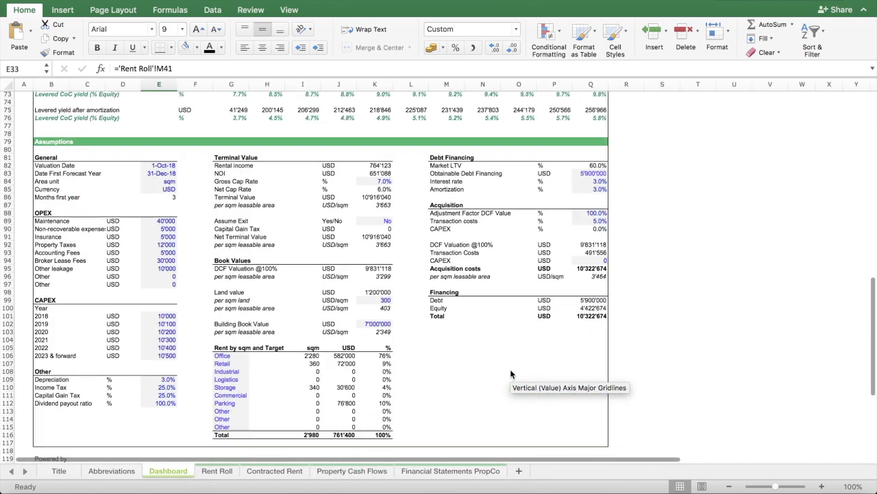
pyautogui.scroll(10, 510, 374)
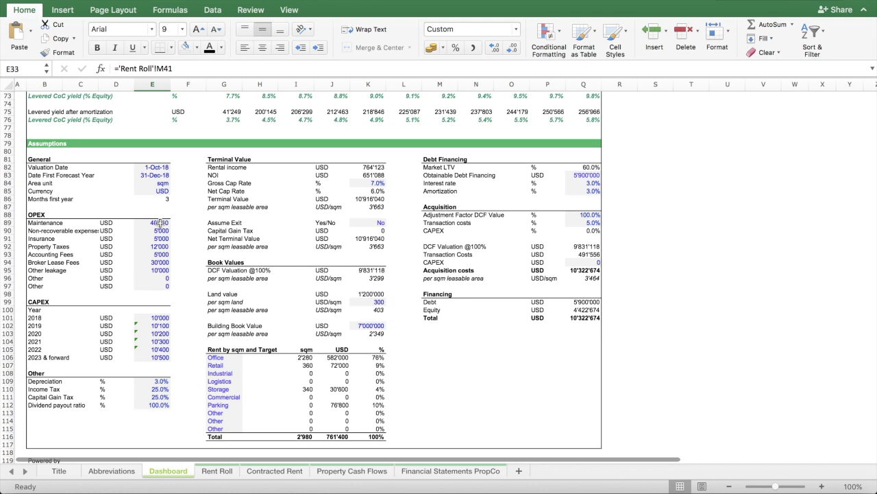
# Step: On the Property Cash Flows sheet, inspect the NOI line, the 2018 net yield formula, and the net and gross yield rows
pyautogui.click(381, 473)
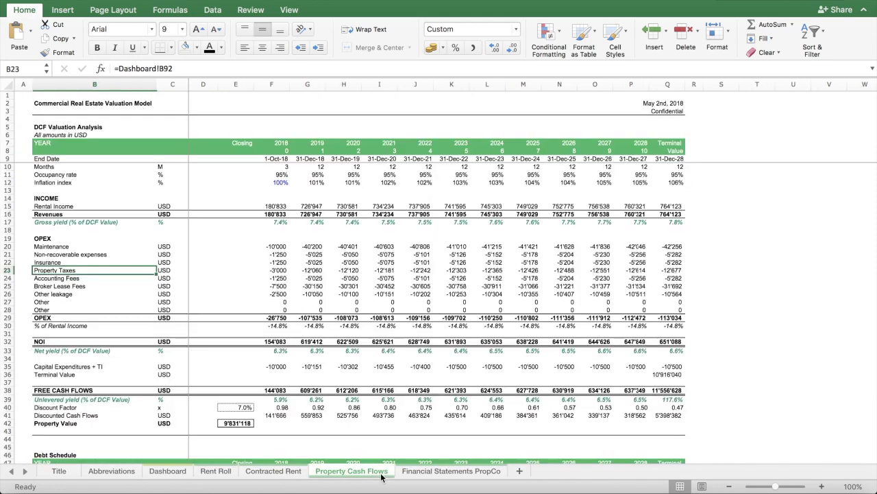
pyautogui.click(41, 342)
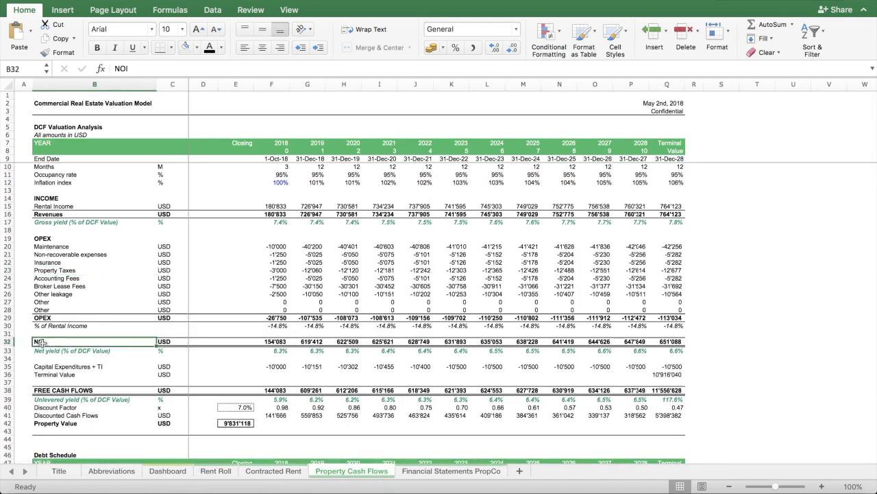
pyautogui.click(271, 351)
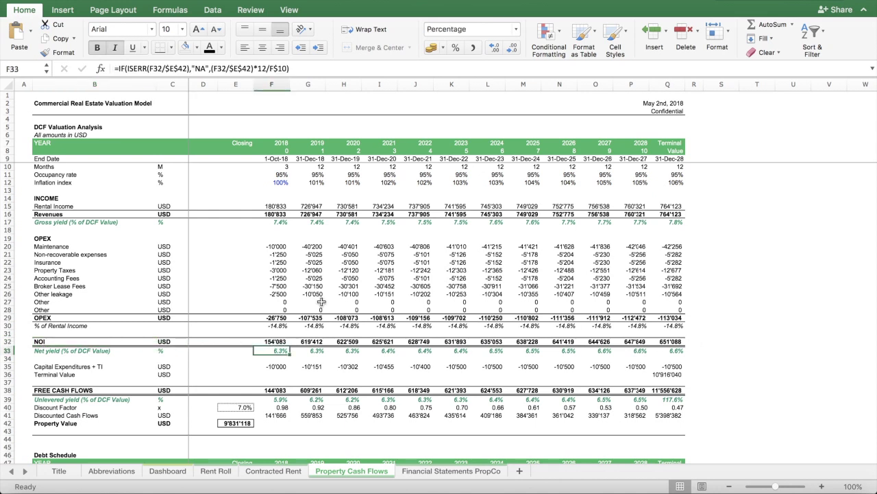
pyautogui.click(9, 351)
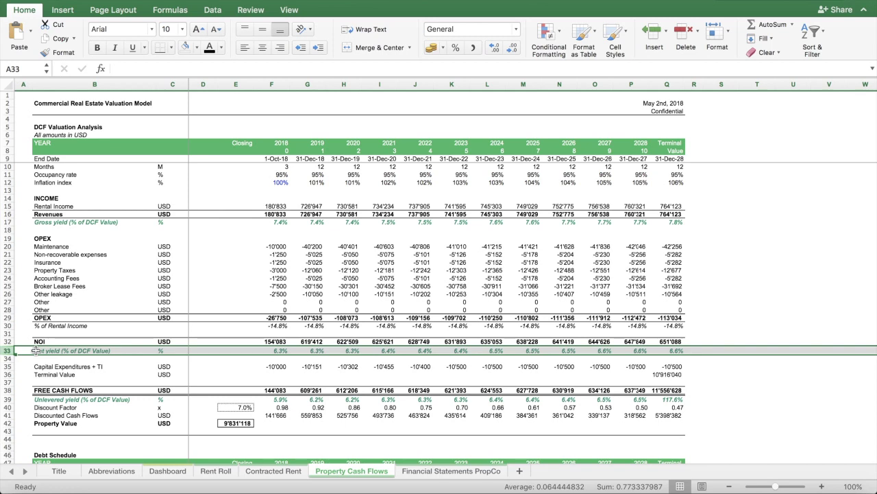
pyautogui.click(8, 221)
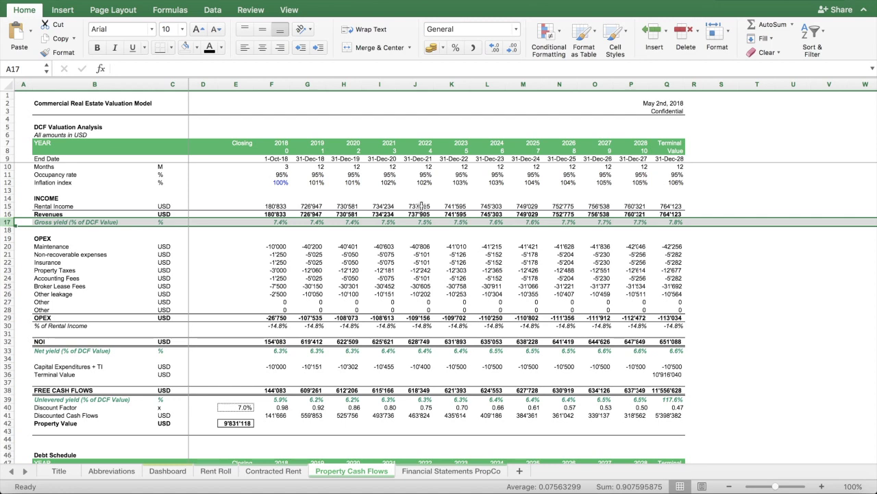
# Step: Inspect the Capital Expenditures + TI line and the source reference of the Terminal Value in cell Q36
pyautogui.scroll(-3, 378, 351)
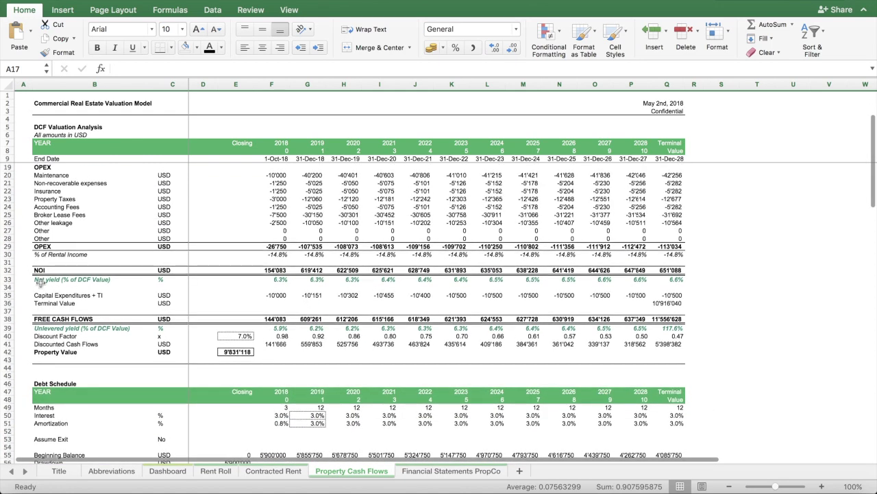
pyautogui.click(57, 295)
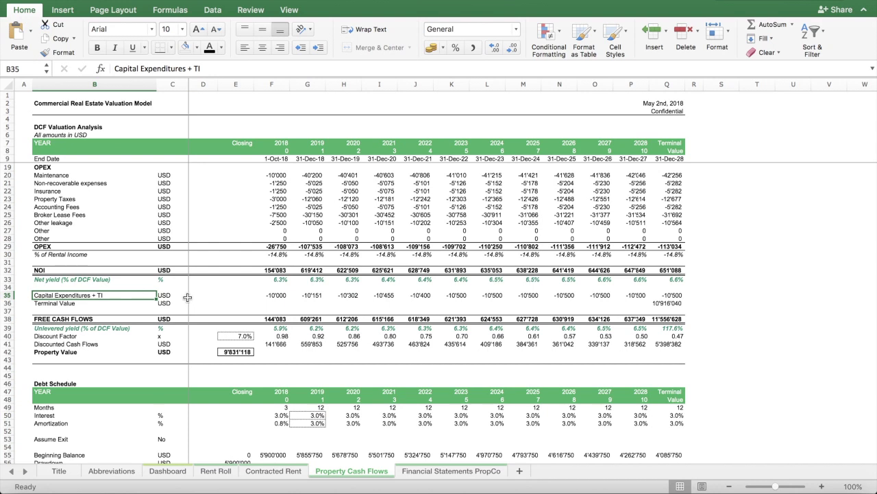
pyautogui.click(671, 305)
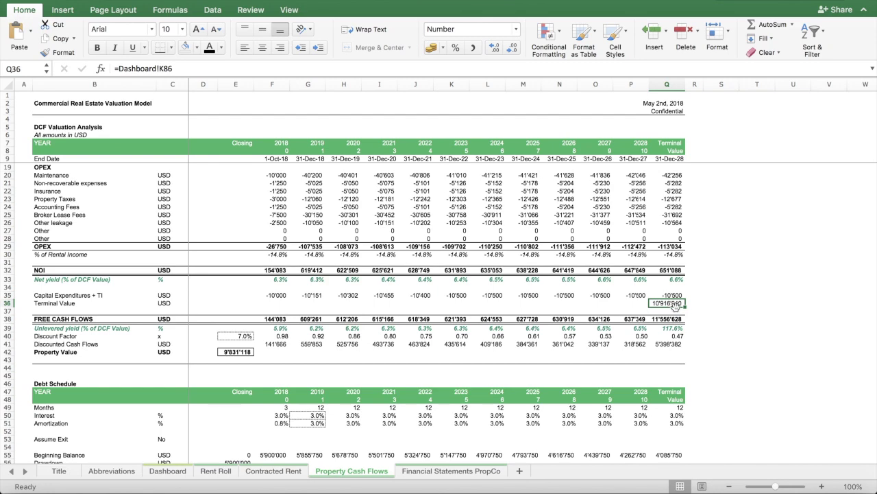
# Step: Examine the Dashboard's Terminal Value assumptions, including the gross cap rate and the formulas for net cap rate and value per sqm leasable area
pyautogui.click(168, 471)
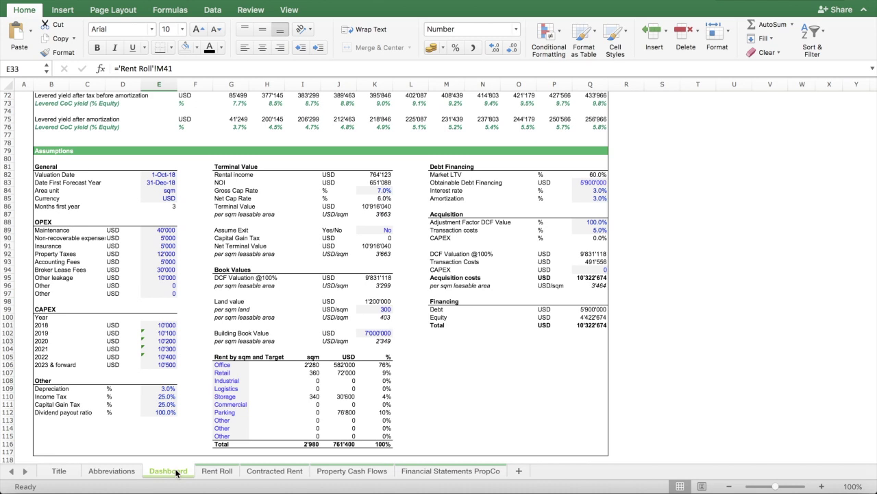
pyautogui.moveTo(222, 165); pyautogui.dragTo(384, 216)
pyautogui.click(234, 181)
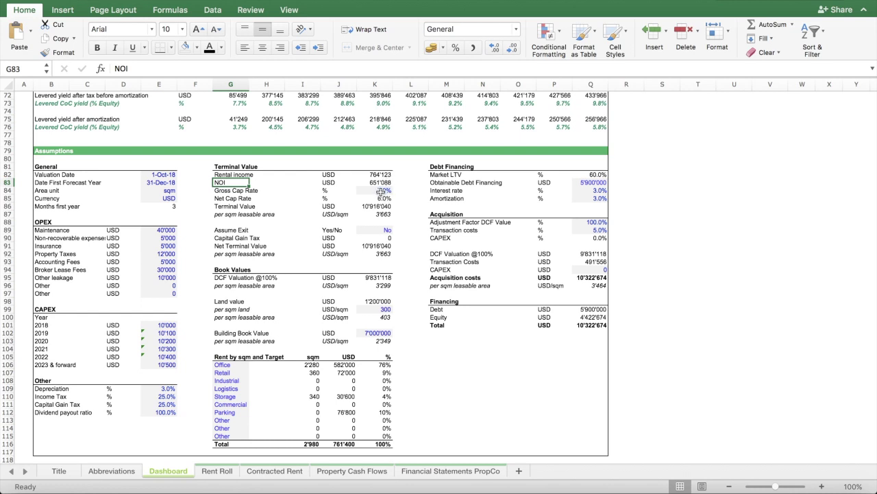
pyautogui.click(227, 198)
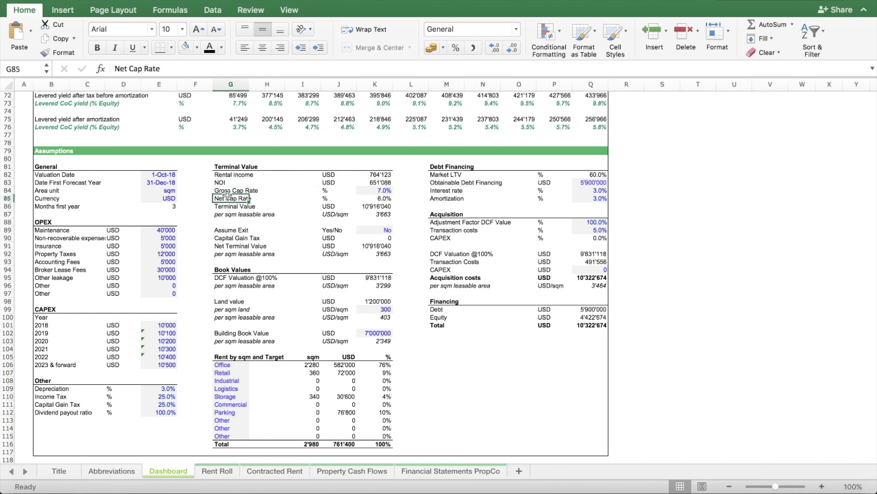
pyautogui.click(230, 192)
pyautogui.click(384, 190)
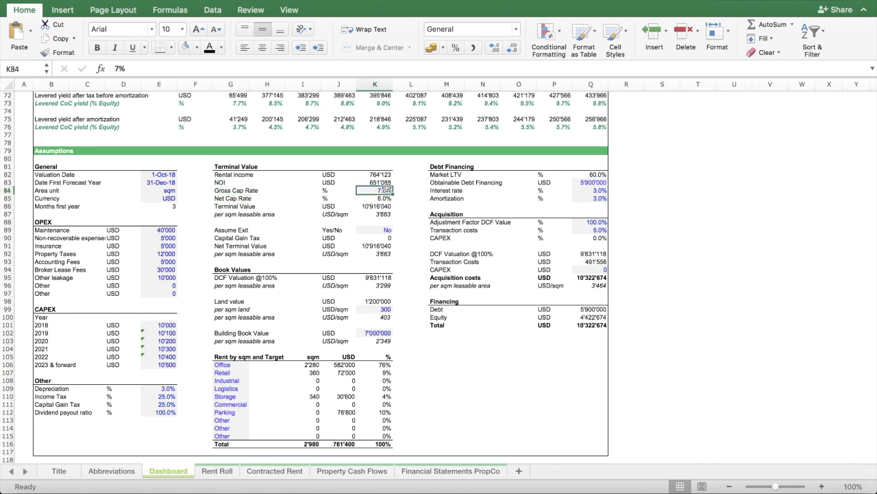
pyautogui.click(367, 198)
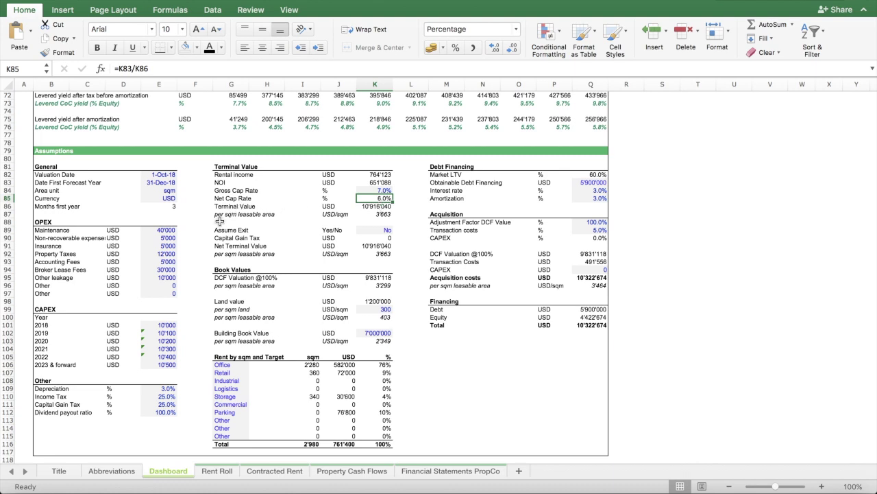
pyautogui.click(387, 207)
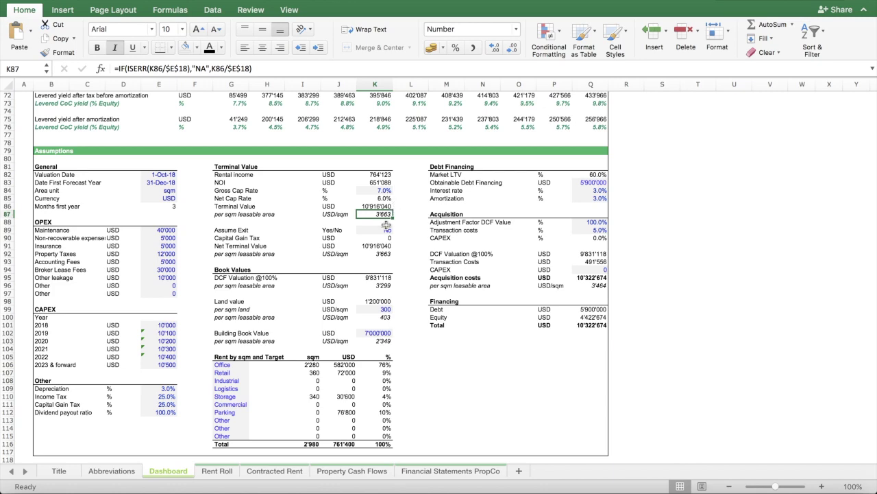
# Step: Trace the discount rate in Property Cash Flows cell E40 back to the Dashboard's Discount Rate input in cell E38
pyautogui.click(355, 473)
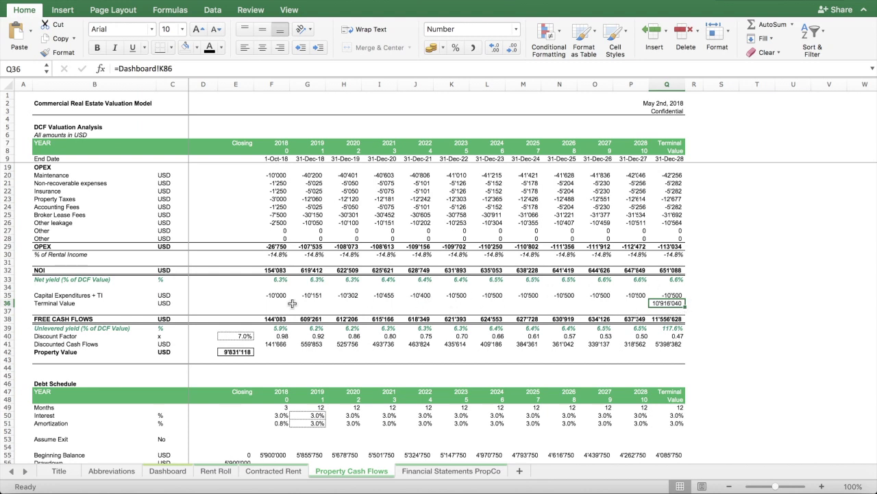
pyautogui.click(235, 336)
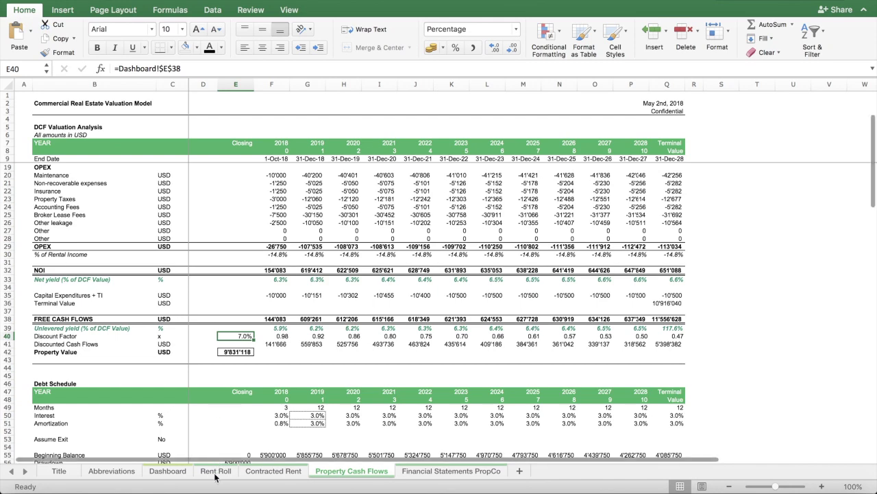
pyautogui.hotkey('ctrl', 'pageup')
pyautogui.hotkey('ctrl', 'pageup')
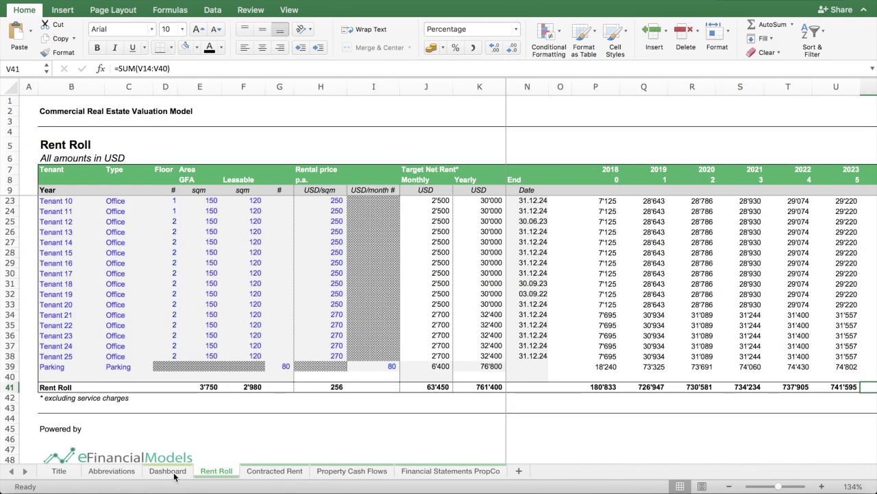
pyautogui.click(168, 471)
pyautogui.scroll(10, 130, 207)
pyautogui.scroll(1, 130, 207)
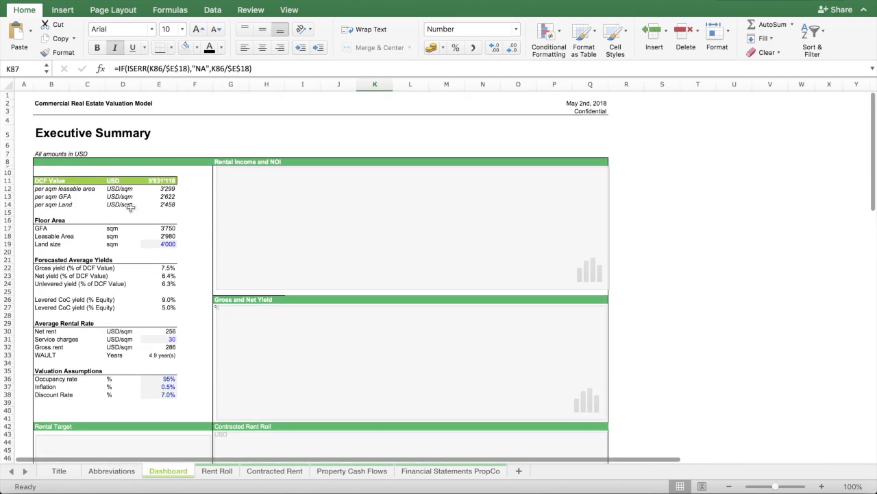
pyautogui.click(43, 391)
pyautogui.click(170, 393)
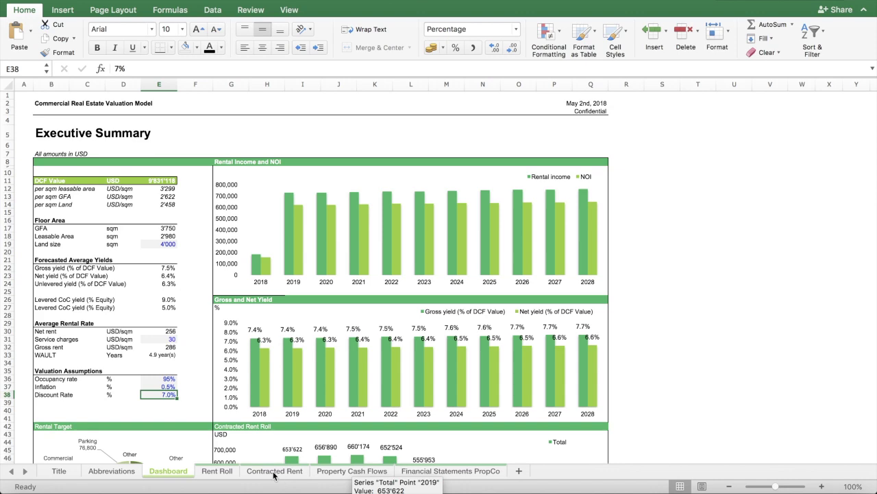
# Step: On the Property Cash Flows sheet, inspect the formulas for discounted cash flows, terminal-year free cash flow and the property value in E42
pyautogui.click(385, 473)
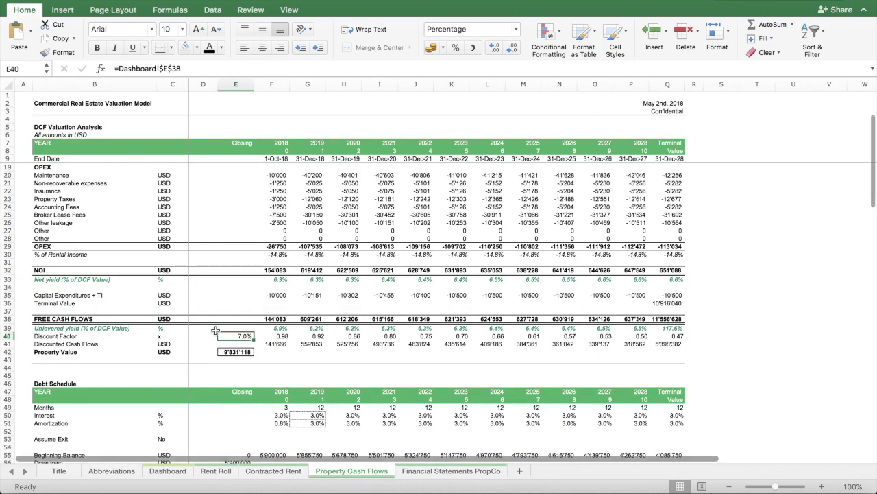
pyautogui.click(274, 344)
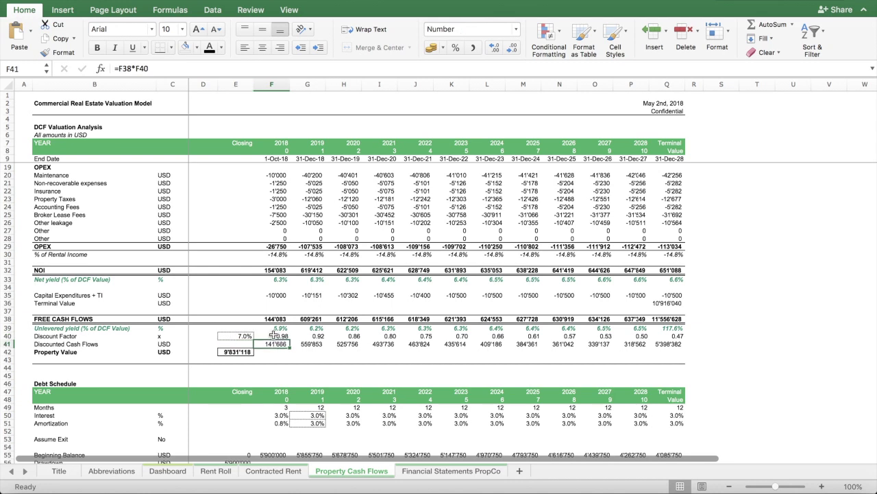
pyautogui.click(675, 319)
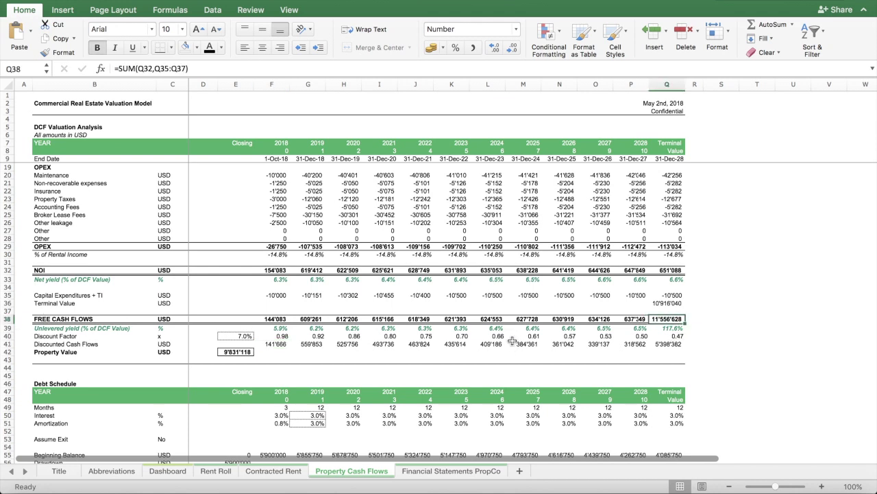
pyautogui.moveTo(275, 344); pyautogui.dragTo(675, 344)
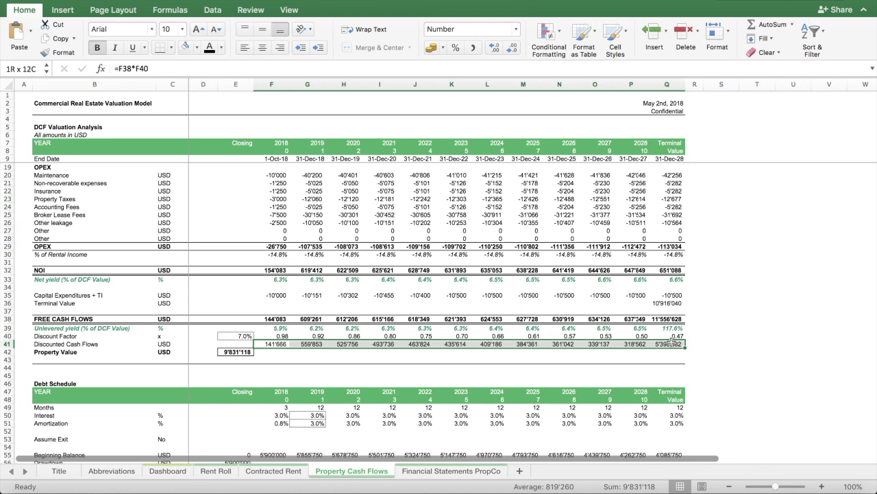
pyautogui.click(251, 351)
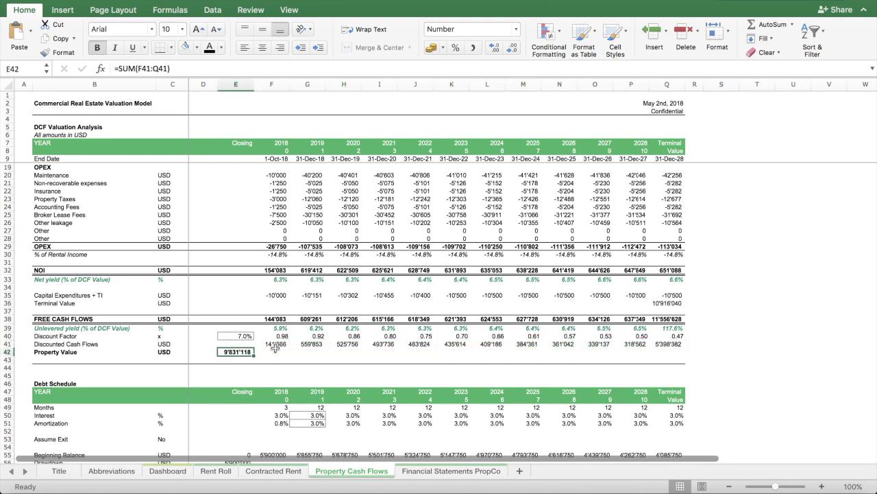
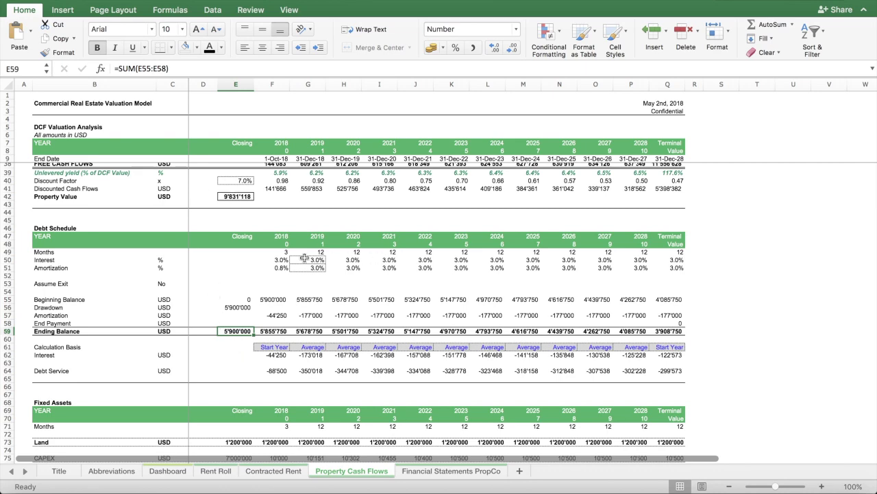
# Step: Review the Debt Schedule and Fixed Assets sections and inspect the 2018 Income Taxes formula in cell F95
pyautogui.scroll(-5, 454, 342)
pyautogui.scroll(-3, 454, 340)
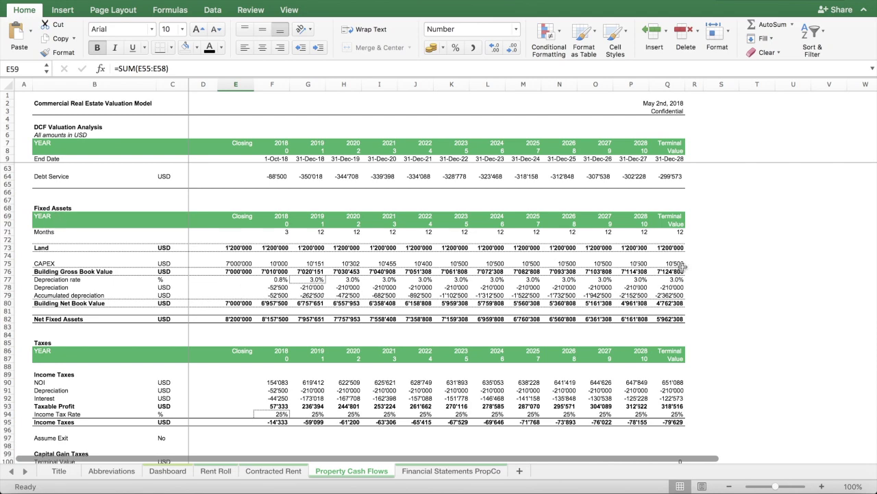
pyautogui.scroll(-4, 247, 381)
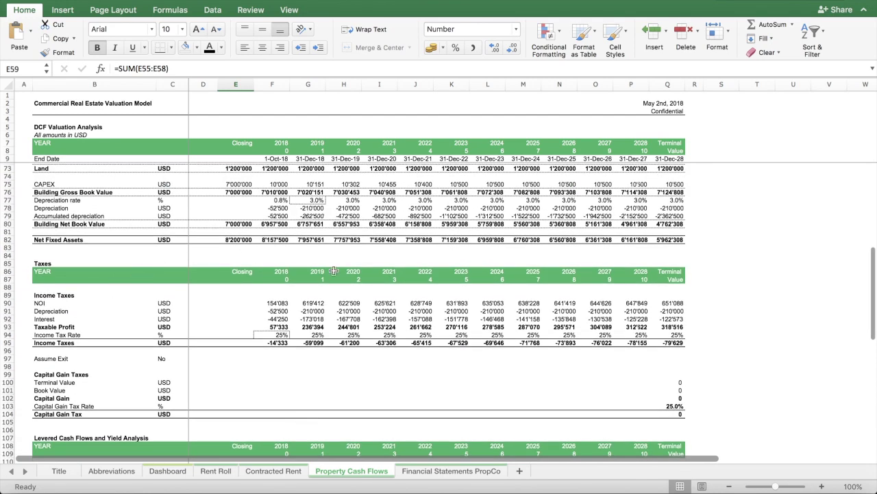
pyautogui.click(269, 343)
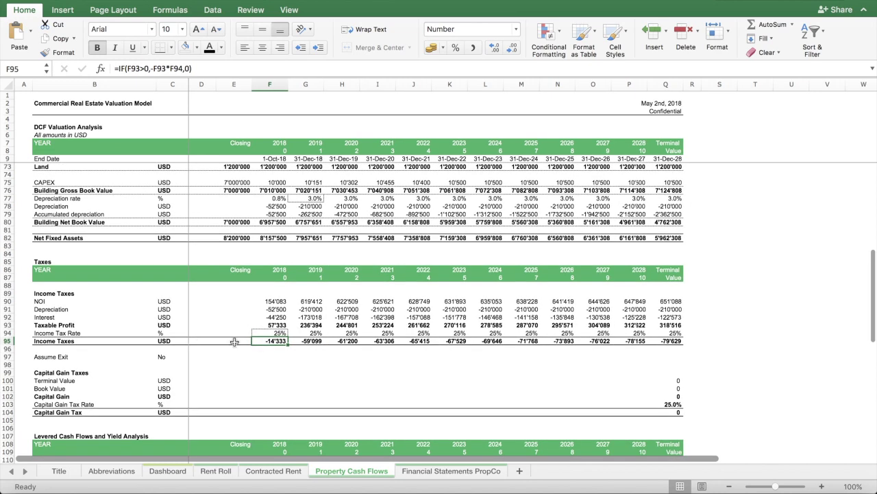
# Step: Examine the Capital Gain Taxes section and check the source reference of Equity invested in cell E112
pyautogui.scroll(-1, 341, 342)
pyautogui.scroll(-5, 342, 341)
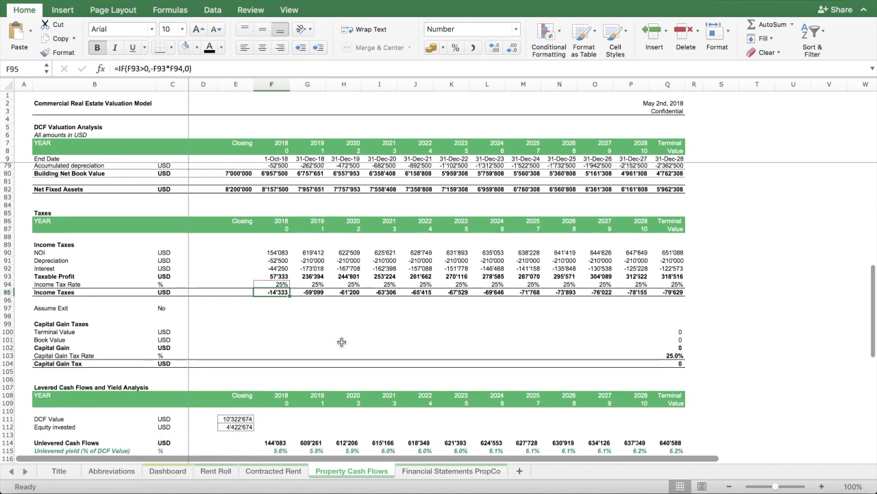
pyautogui.scroll(-4, 343, 341)
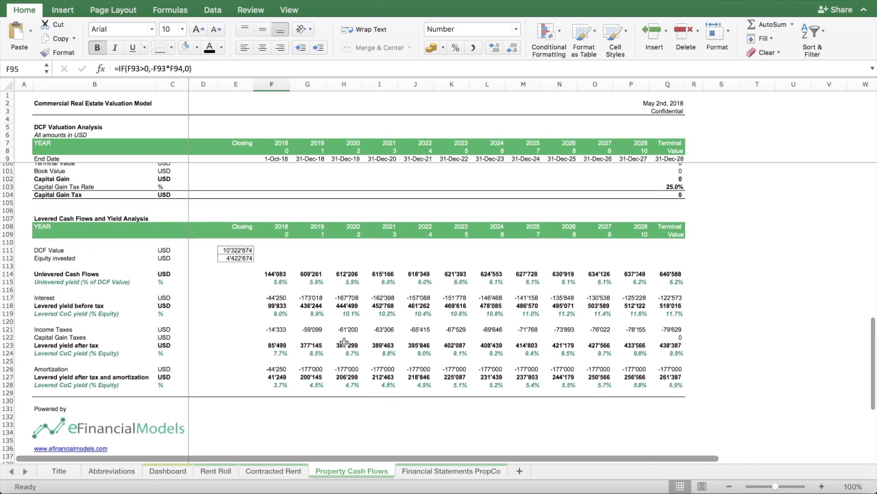
pyautogui.scroll(1, 346, 341)
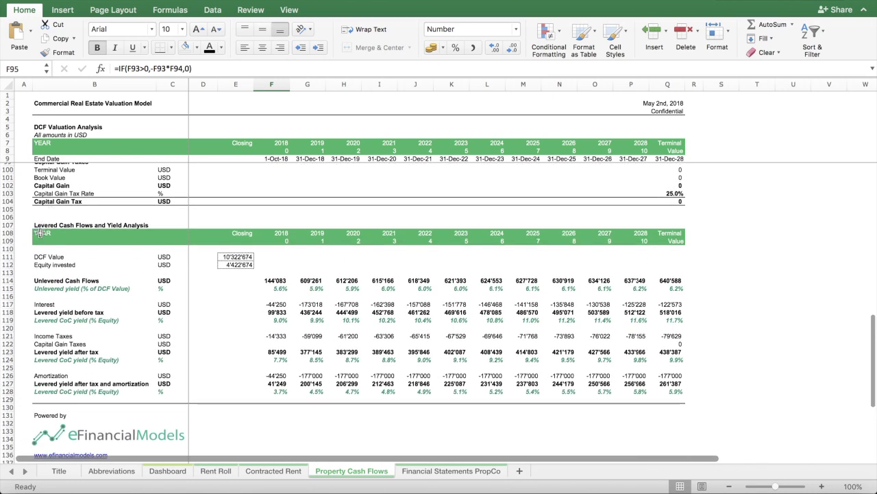
pyautogui.click(230, 265)
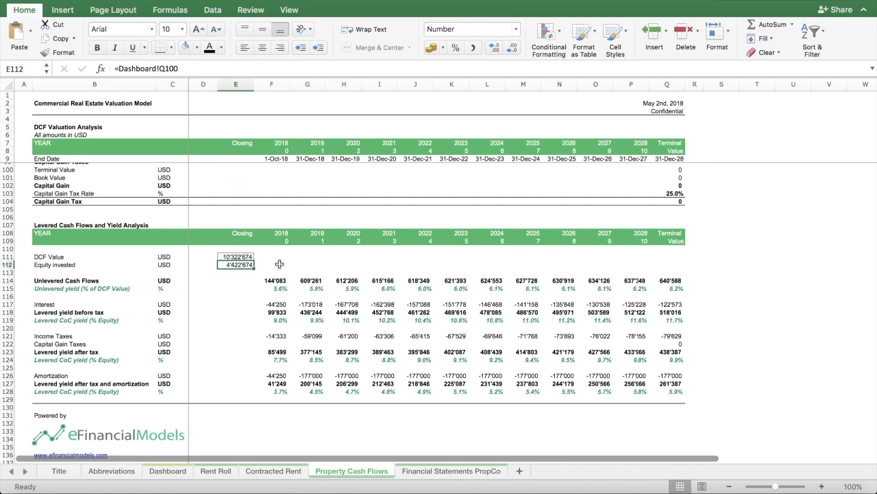
pyautogui.scroll(3, 242, 268)
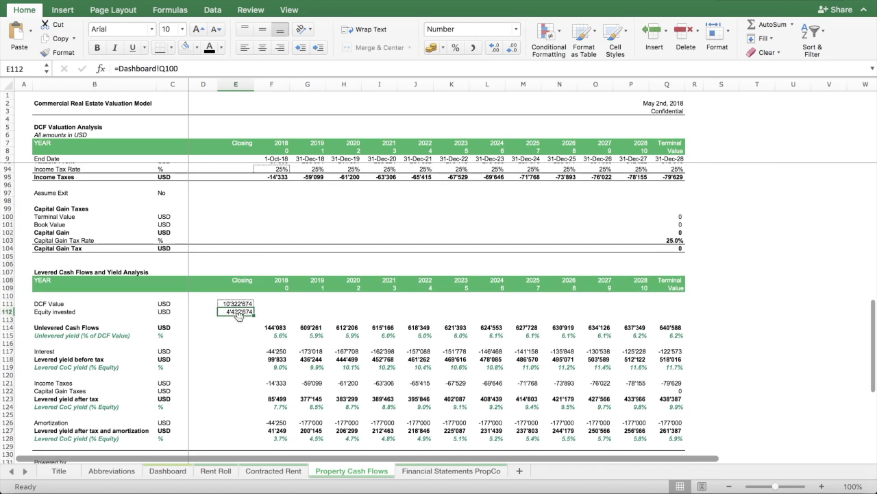
# Step: Inspect the 2018 formulas for unlevered yield in F115 and levered yield after tax and amortization in F127
pyautogui.click(284, 336)
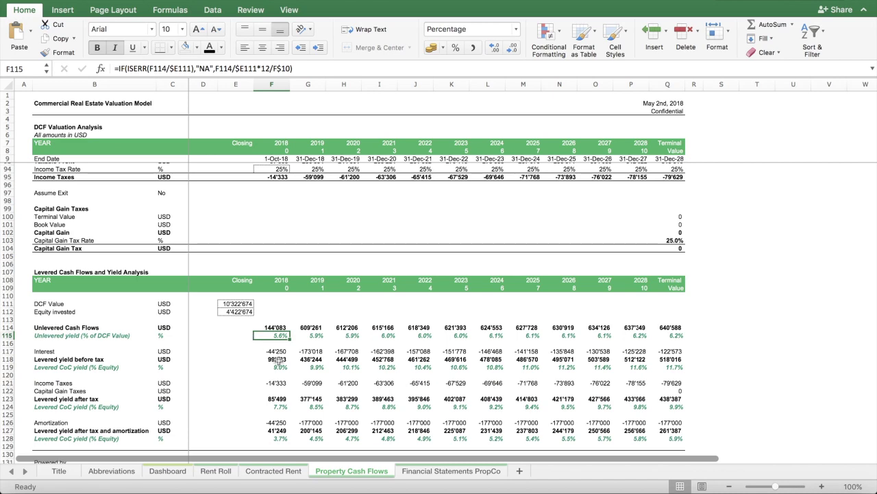
pyautogui.scroll(-3, 278, 360)
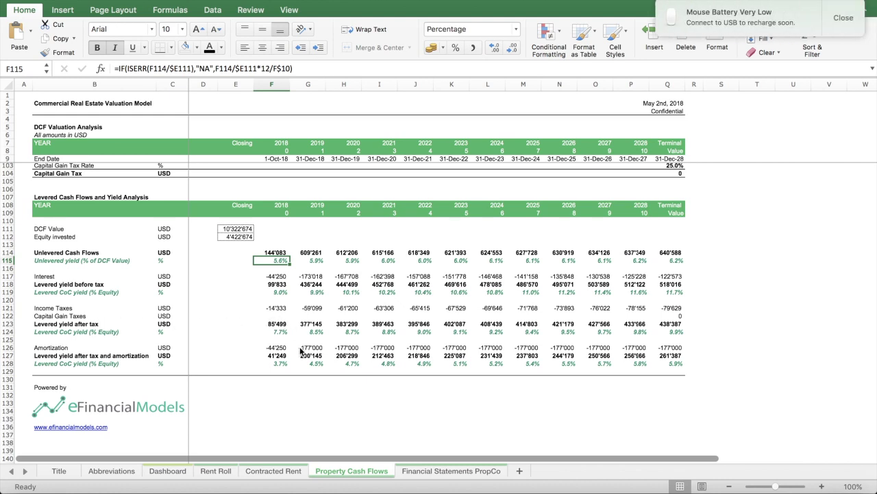
pyautogui.scroll(-3, 282, 358)
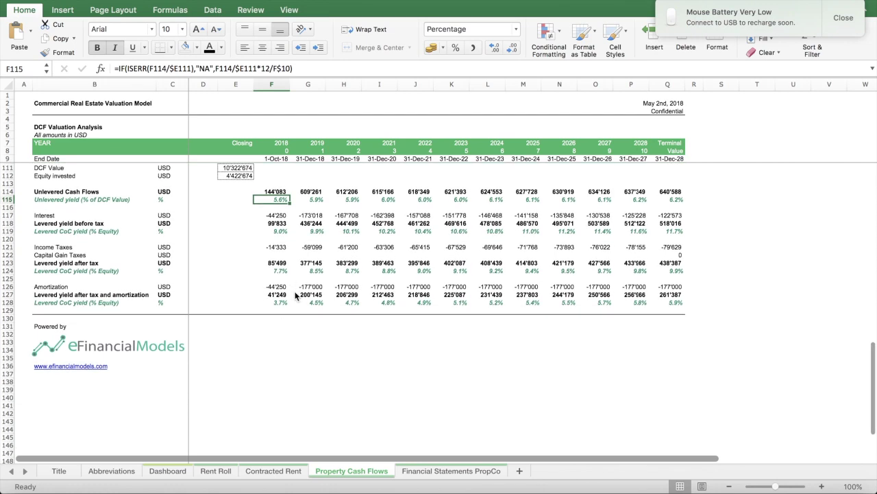
pyautogui.click(285, 297)
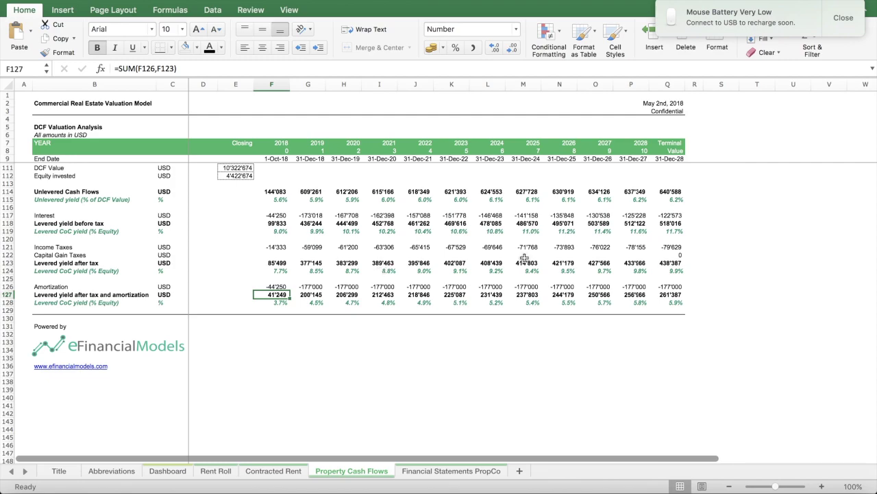
# Step: Revisit the property cash flow sections, checking the closing Ending Balance formula in E59 and the Property Value formula in E42
pyautogui.scroll(10, 465, 214)
pyautogui.scroll(8, 466, 217)
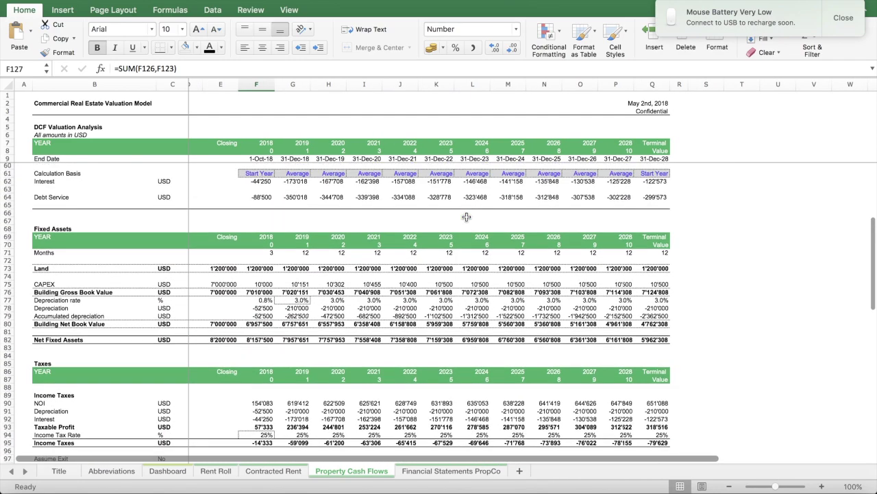
pyautogui.scroll(-20, 427, 218)
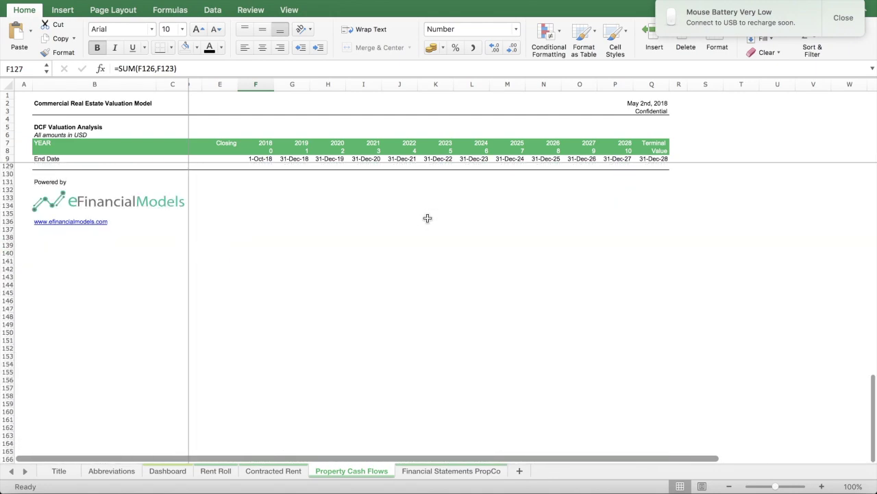
pyautogui.scroll(15, 428, 218)
pyautogui.scroll(10, 297, 308)
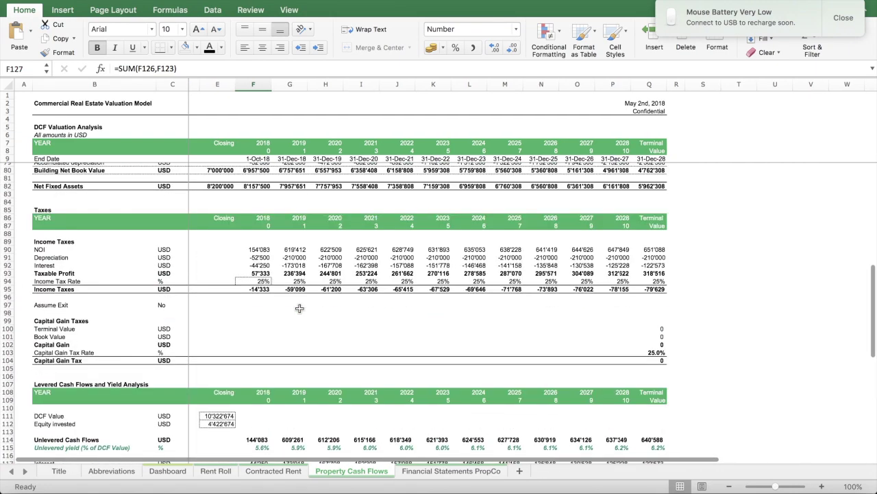
pyautogui.click(212, 173)
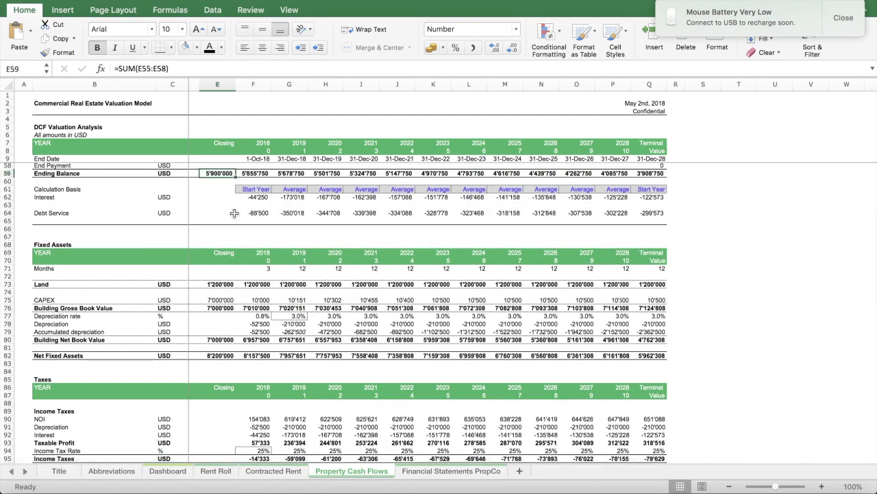
pyautogui.scroll(11, 216, 295)
pyautogui.click(216, 295)
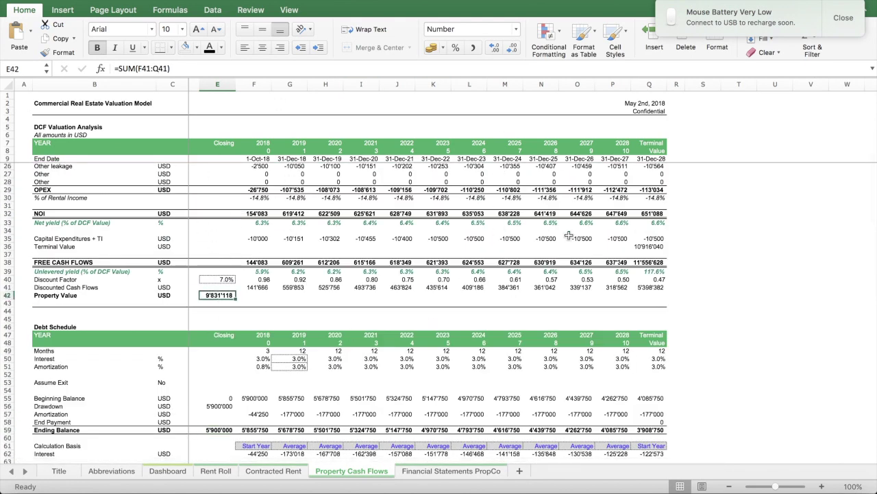
pyautogui.scroll(5, 432, 190)
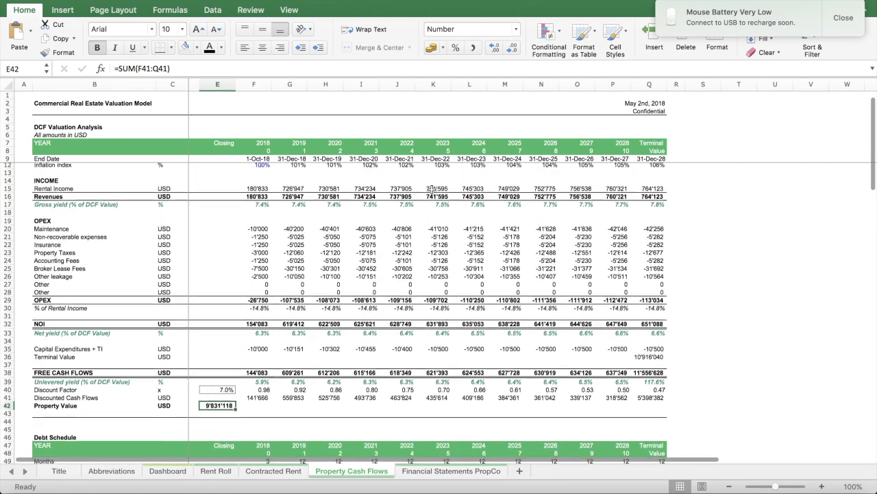
pyautogui.scroll(-3, 353, 240)
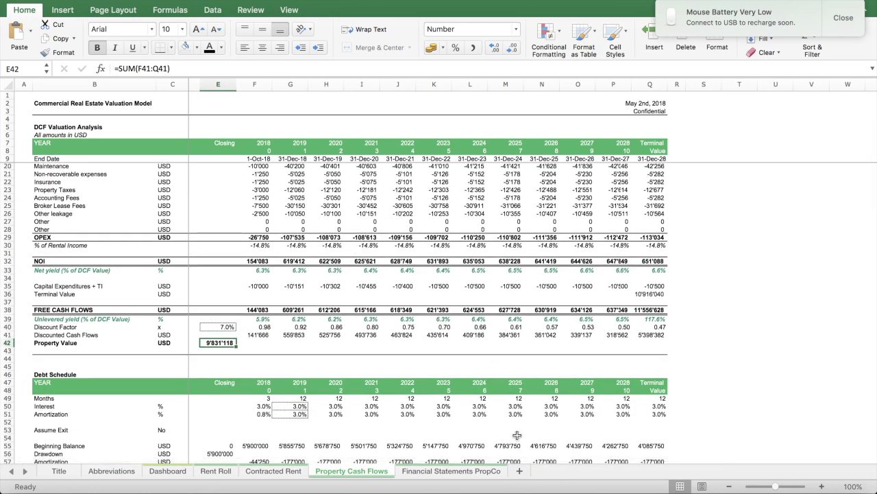
# Step: Open the Financial Statements PropCo sheet and review its income statement, balance sheet and cash flow statement
pyautogui.click(453, 471)
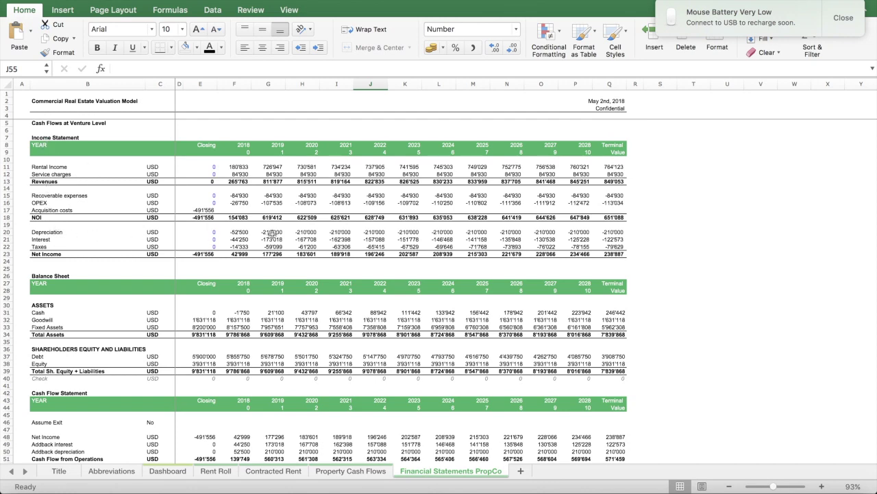
pyautogui.click(107, 354)
pyautogui.scroll(-14, 107, 355)
pyautogui.scroll(13, 491, 148)
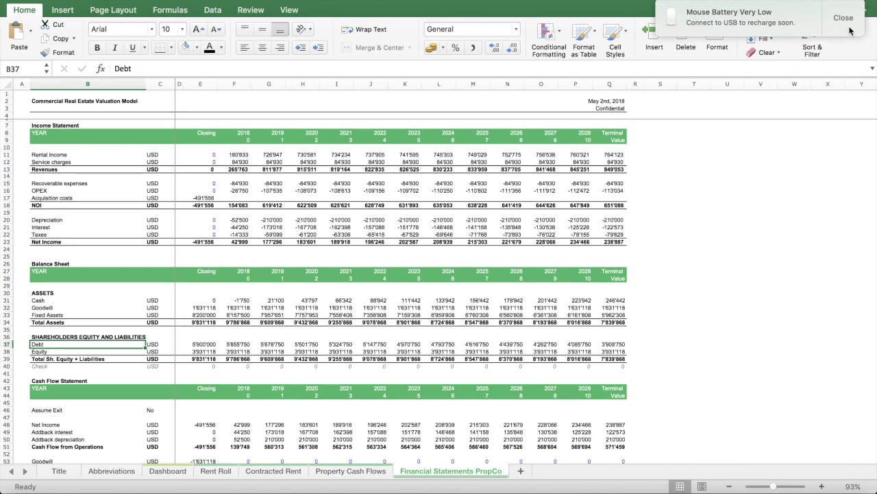
pyautogui.scroll(-5, 256, 259)
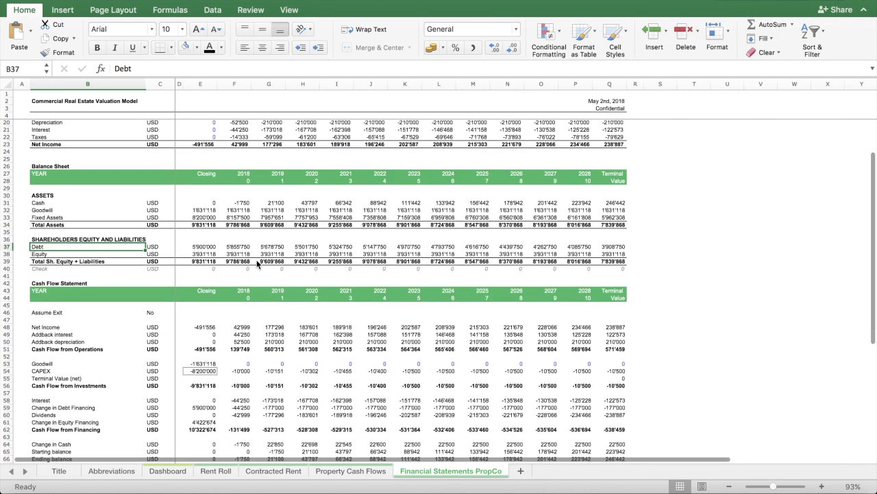